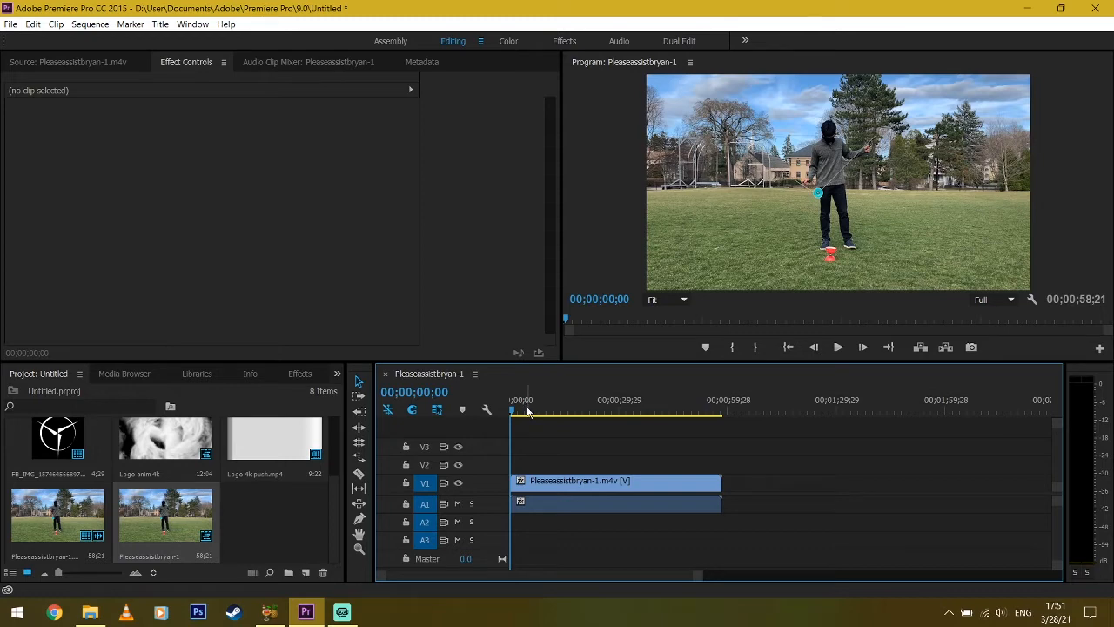
Add a sequence marker at 00;00;31;28, on the frame where the juggler in black holds his right arm raised
left_click_drag(527, 407, 631, 417)
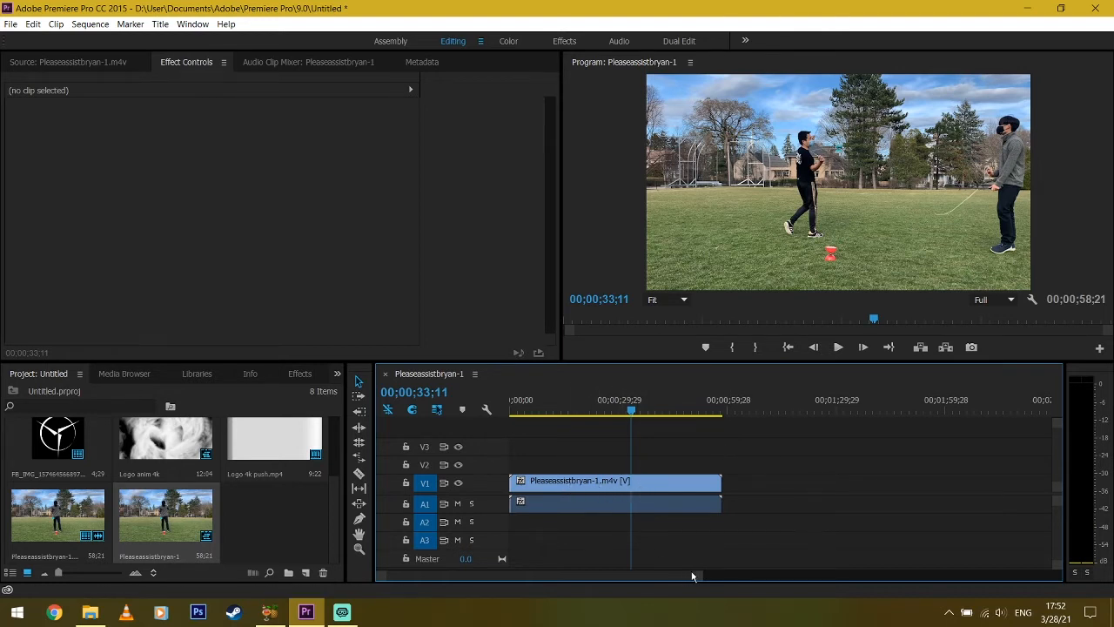
left_click_drag(696, 576, 640, 576)
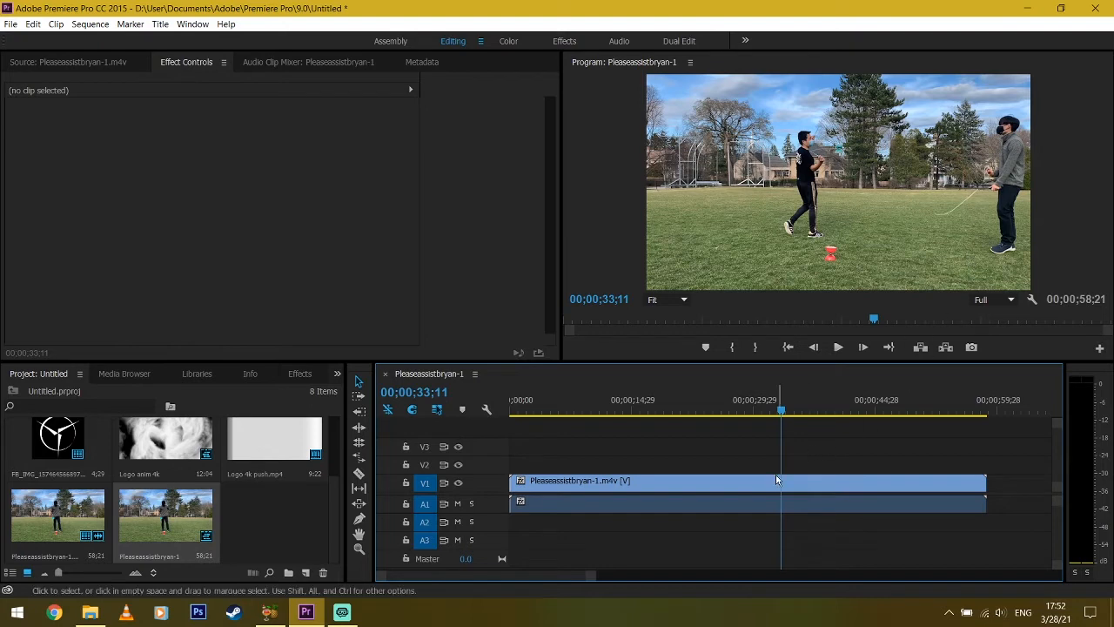
key("Left")
key("Left")
key("Left")
key("Left")
key("Left")
key("Left")
key("Left")
key("Left")
key("Left")
key("Left")
key("Left")
key("Left")
key("Left")
key("Left")
key("Left")
key("Left")
key("Left")
key("Left")
key("Left")
key("Left")
key("Left")
key("Left")
key("Left")
key("Left")
key("Left")
key("Left")
key("Left")
key("Left")
key("Left")
key("Left")
key("Left")
key("Left")
key("Left")
key("Left")
key("Left")
key("Left")
key("Left")
key("Left")
key("Left")
key("Left")
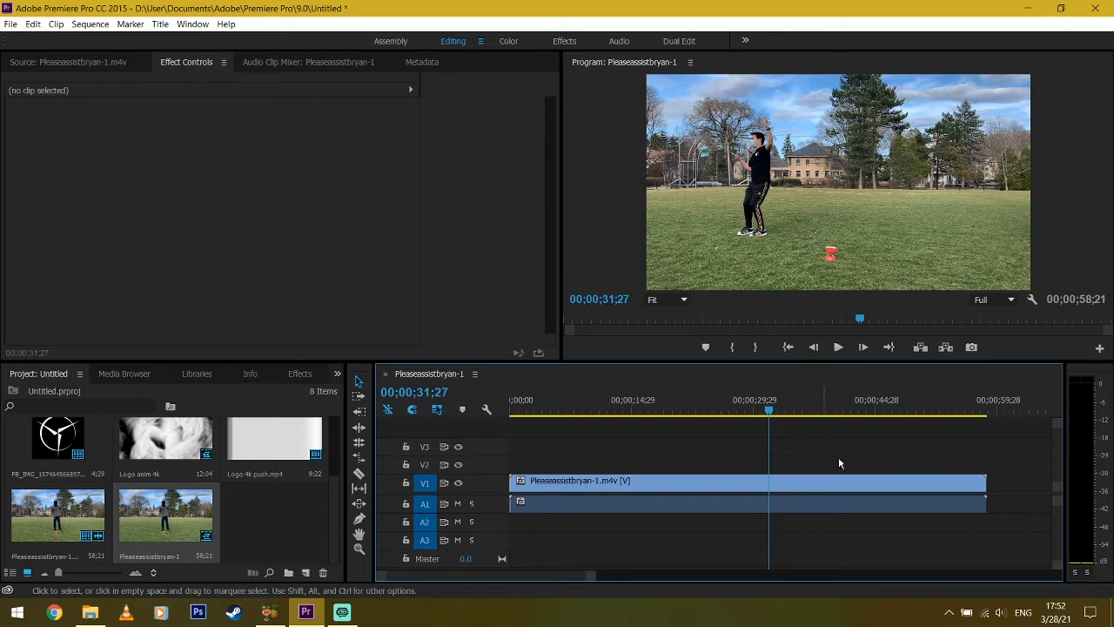
key("Right")
key("Right")
key("Right")
key("Right")
key("Right")
key("Right")
key("Right")
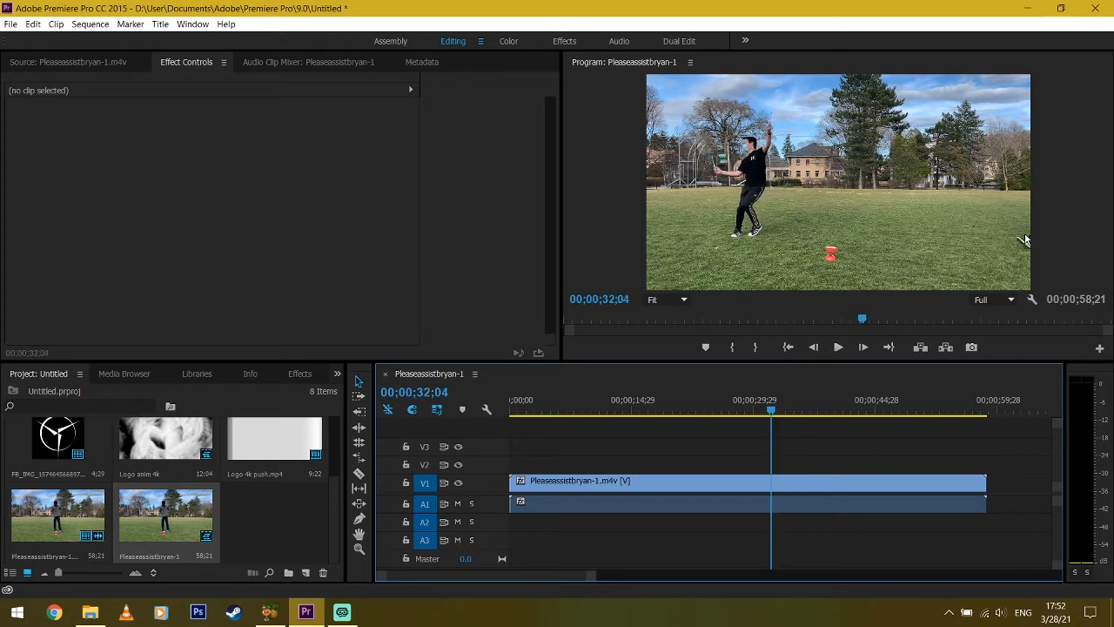
key("Left")
key("Left")
key("Left")
key("Left")
key("Left")
key("Left")
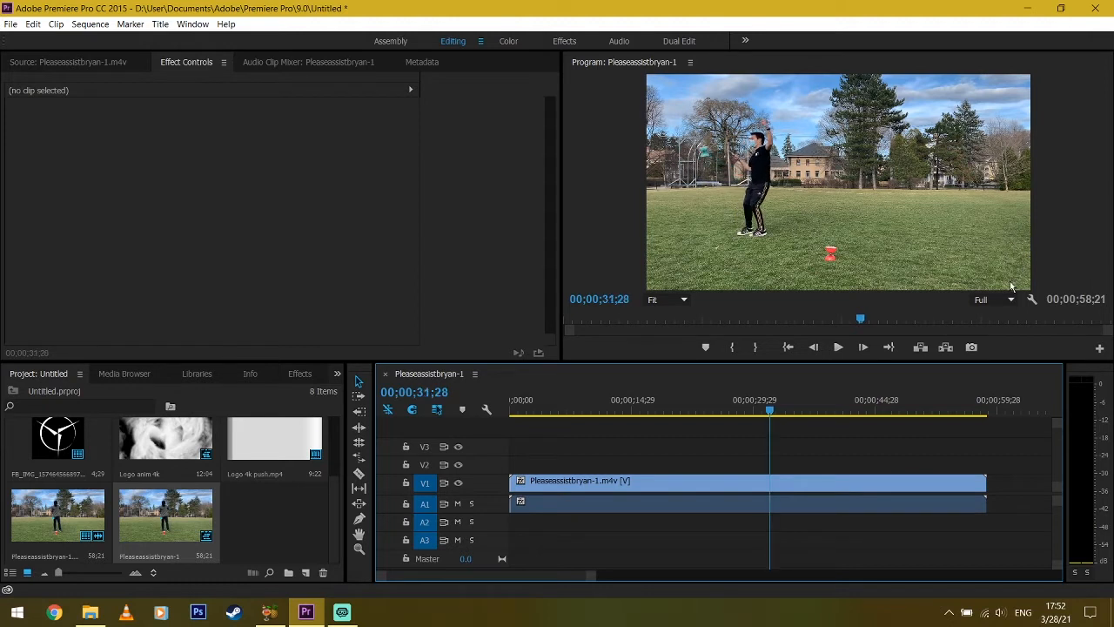
key("m")
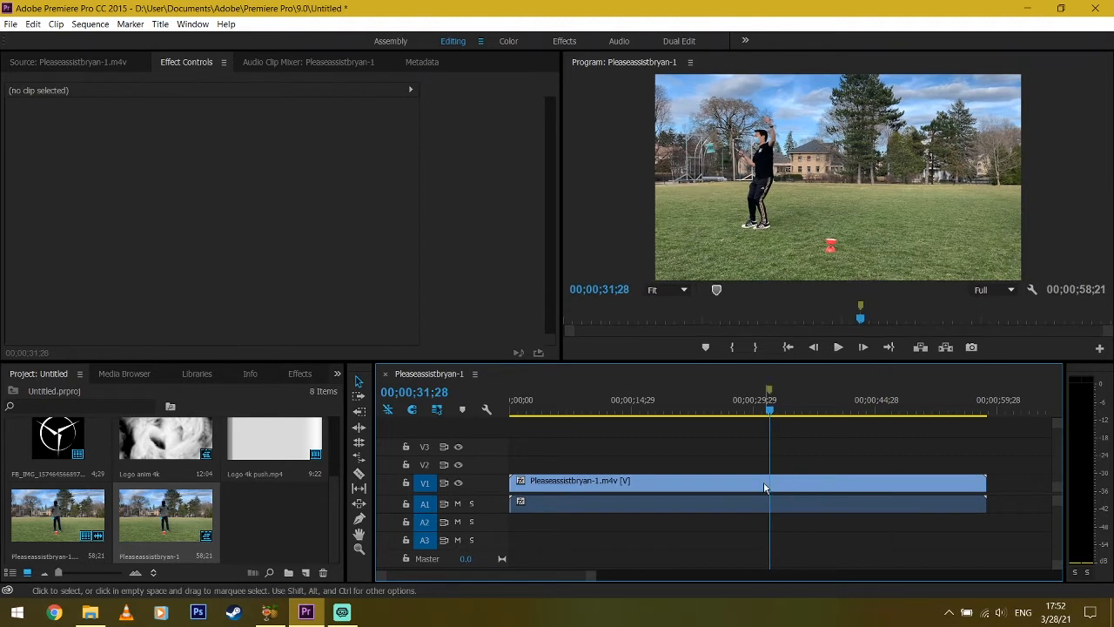
Play the sequence on from the first marker and add a second marker at 00;00;34;27
key("space")
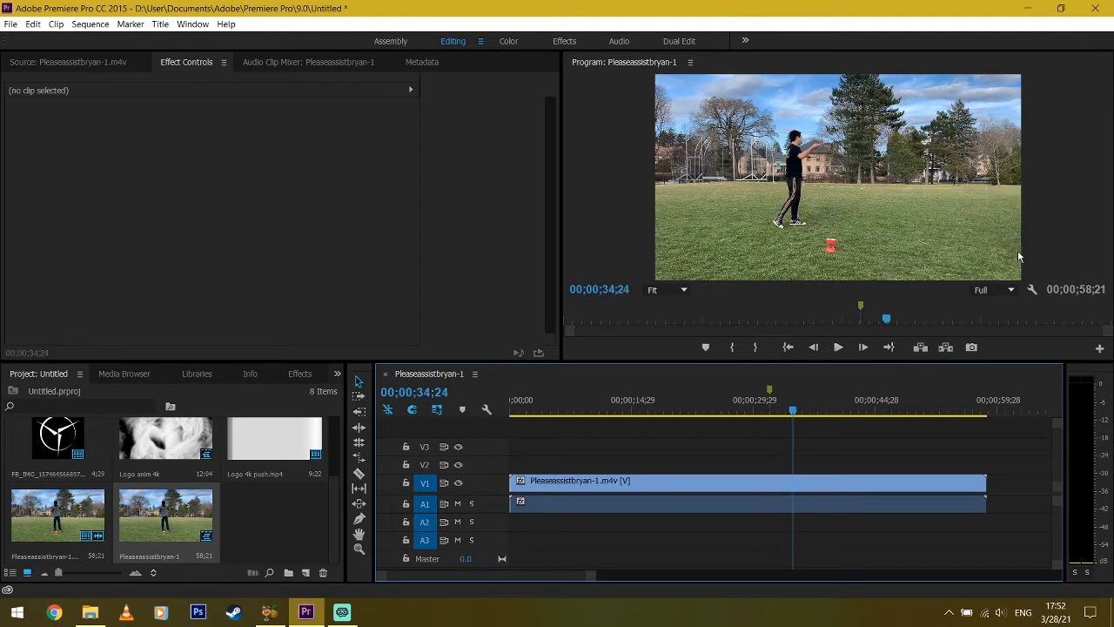
key("space")
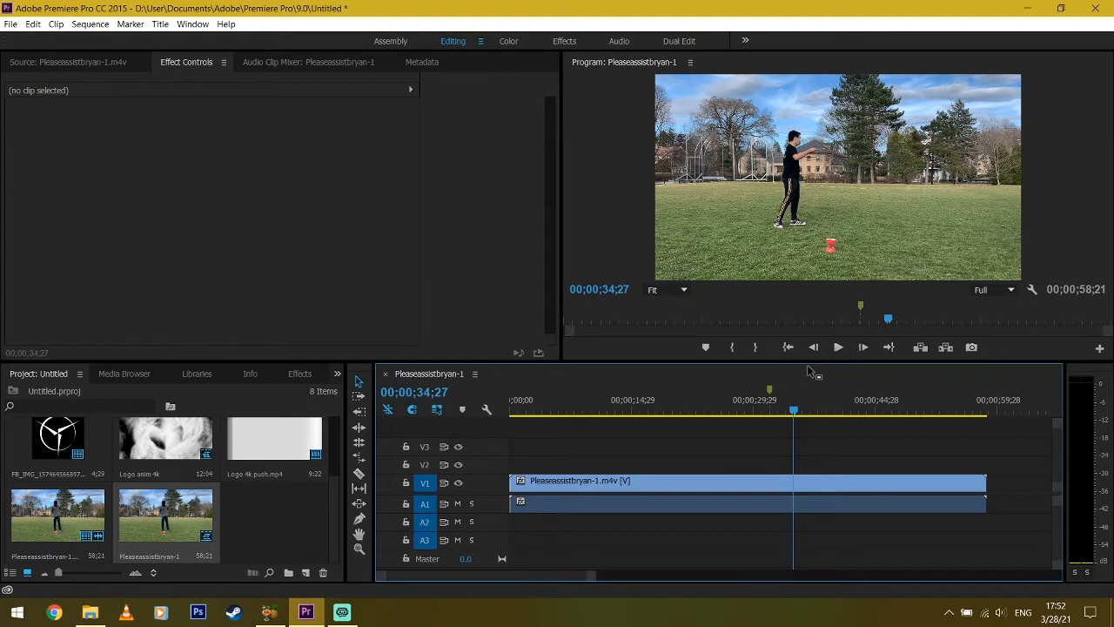
key("m")
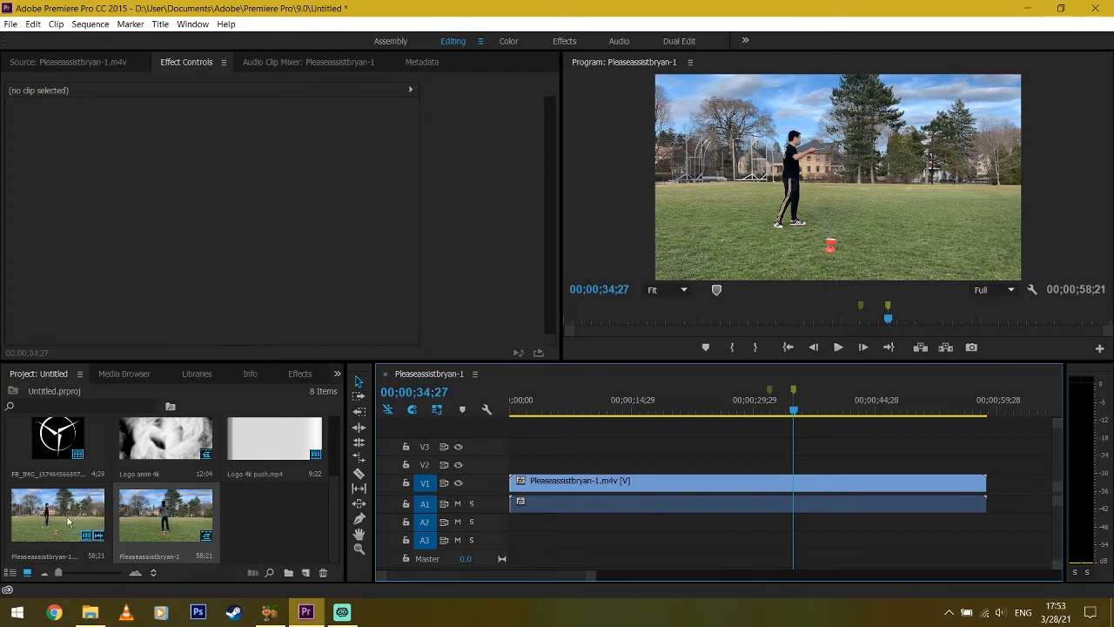
Place a second copy of Pleaseassistbryan-1 on tracks V2 and A2, aligned with the start of the sequence
left_click_drag(73, 520, 638, 493)
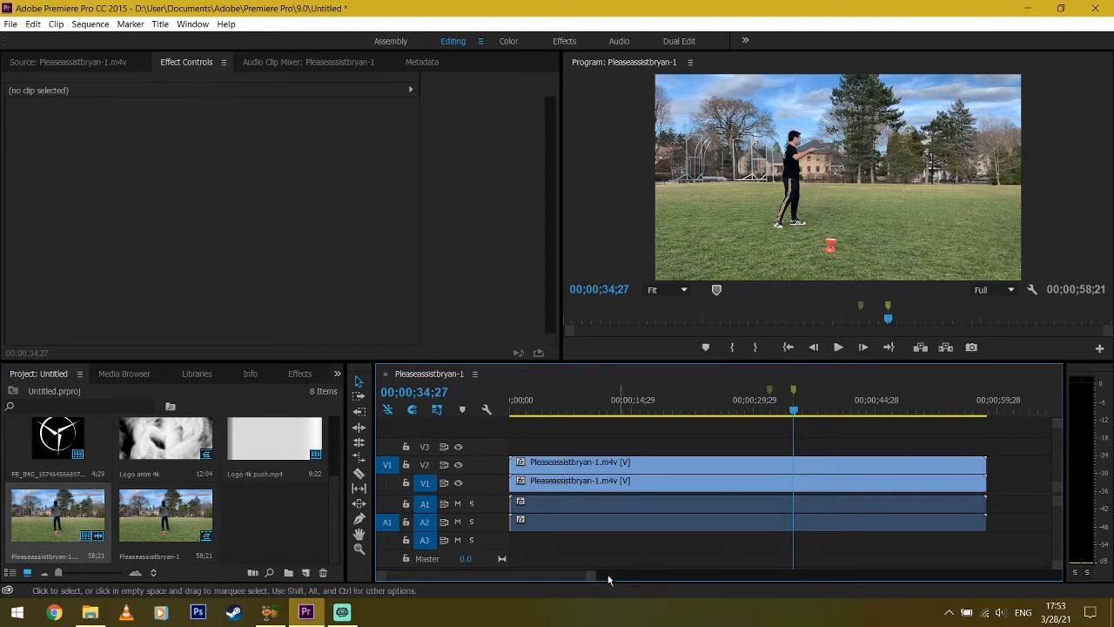
left_click_drag(592, 578, 562, 580)
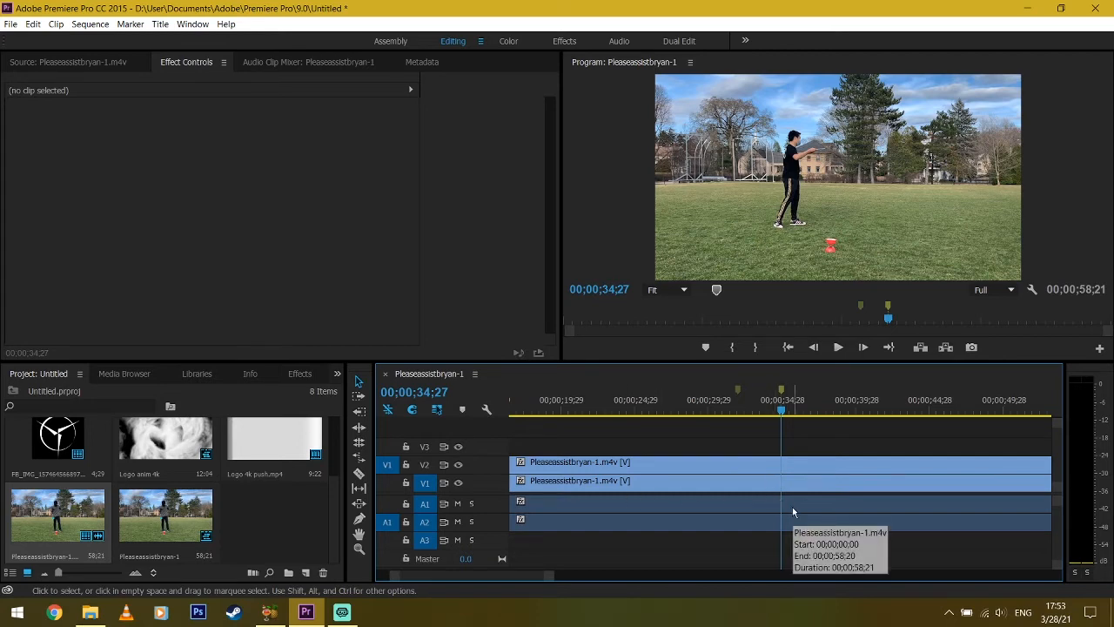
key("ctrl+k")
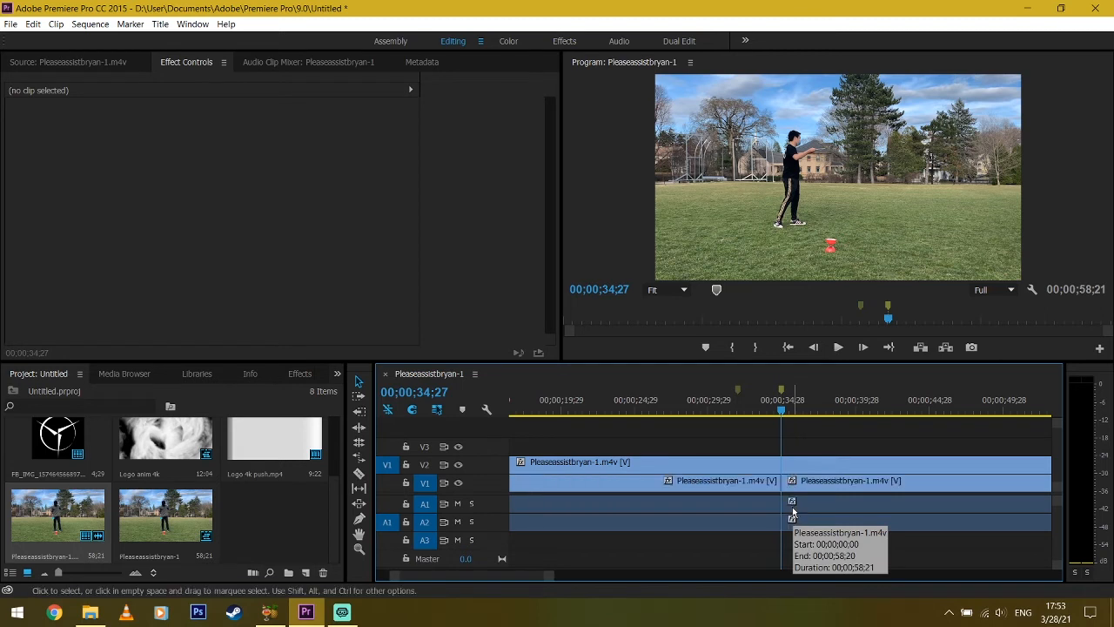
key("Right")
key("Right")
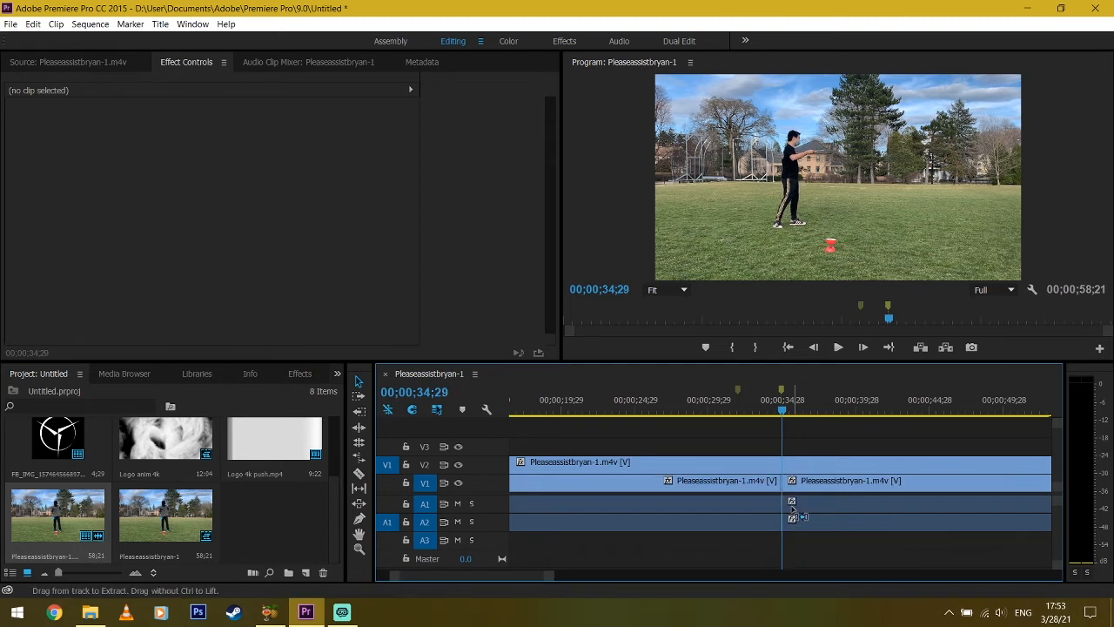
key("ctrl+z")
left_click(426, 504)
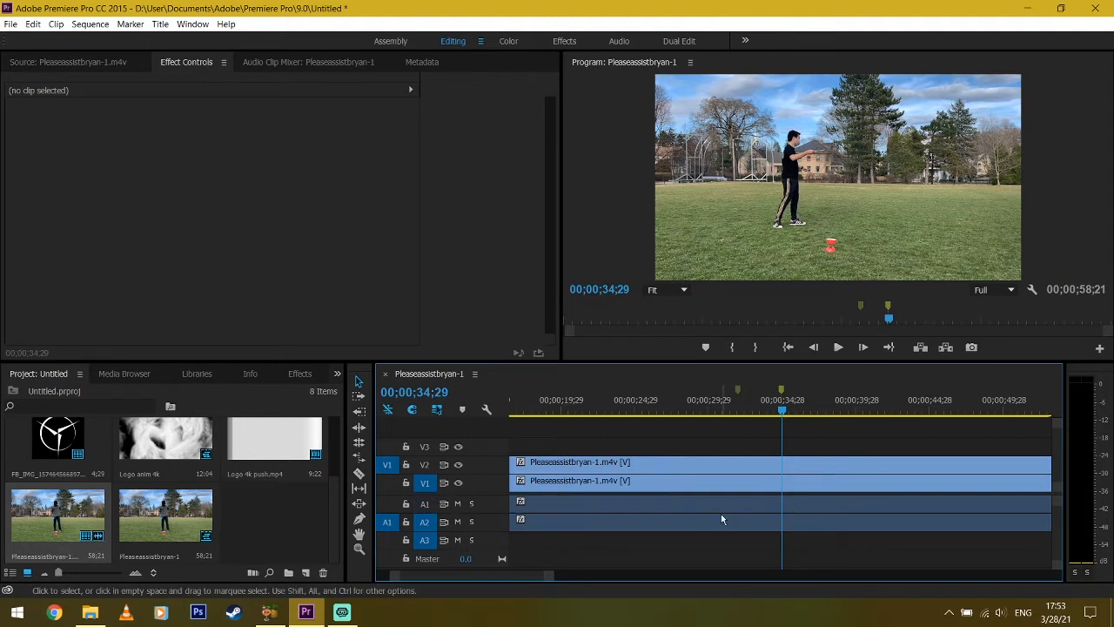
key("ctrl+k")
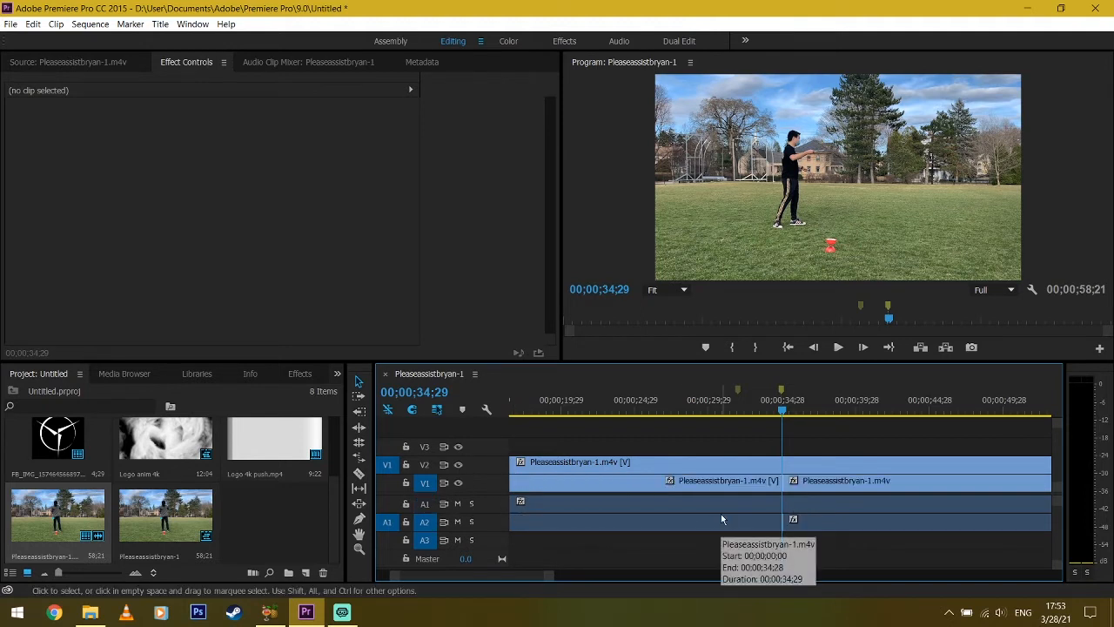
key("ctrl+z")
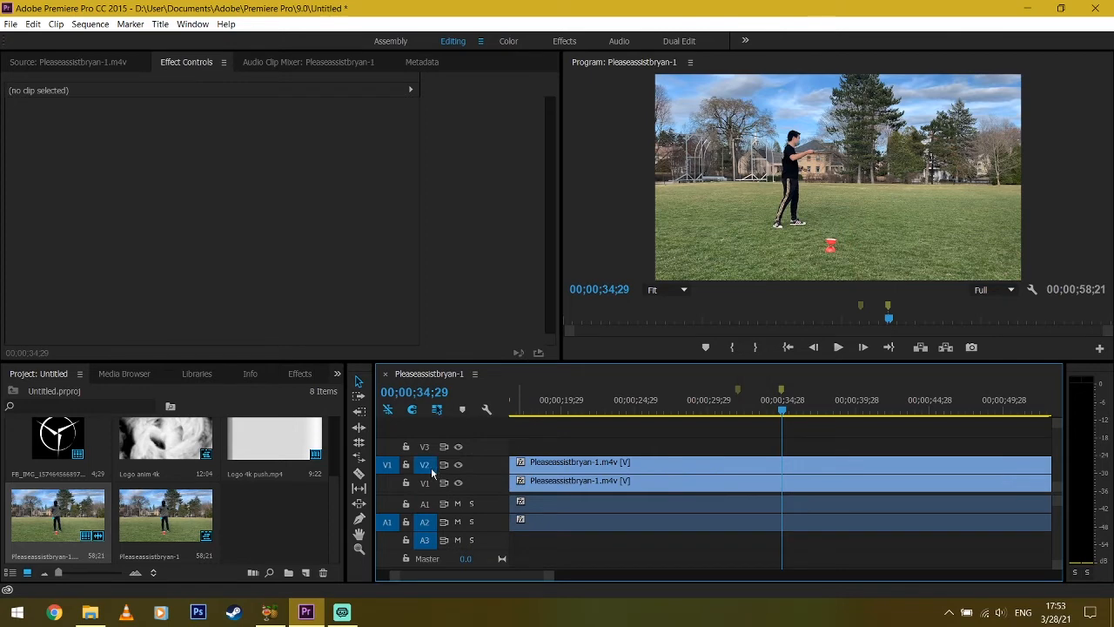
With V2 targeted and V1 and A1 untargeted, cut the upper copy at 00;00;34;29 and 00;00;35;02
key("ctrl+k")
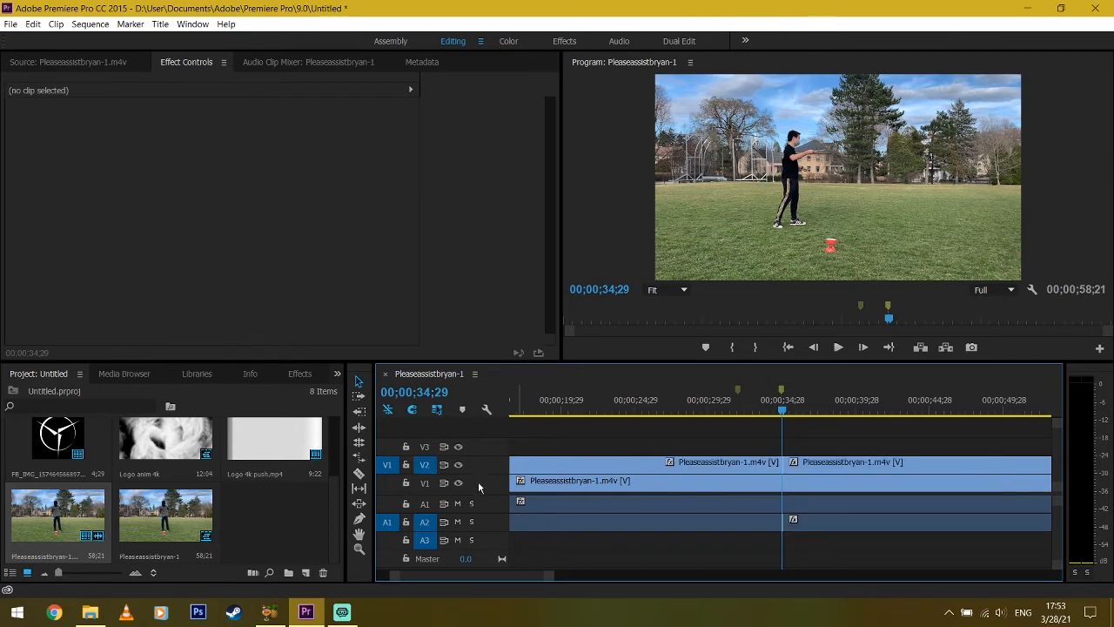
key("Right")
key("Right")
key("Right")
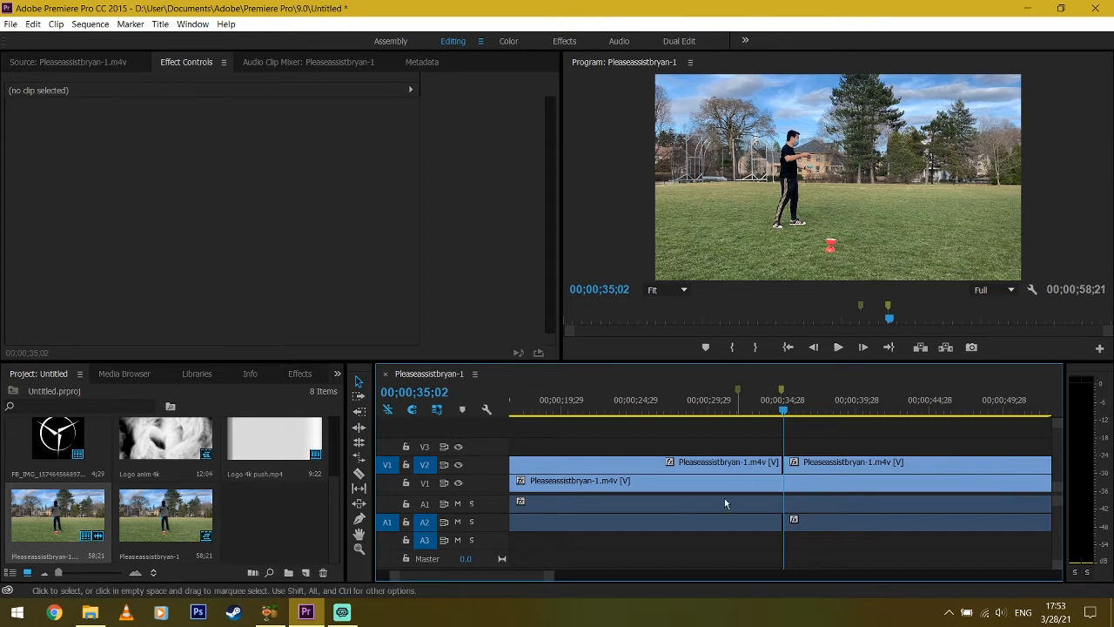
Delete the long pieces before and after the short segment on V2 and A2
left_click_drag(550, 574, 449, 575)
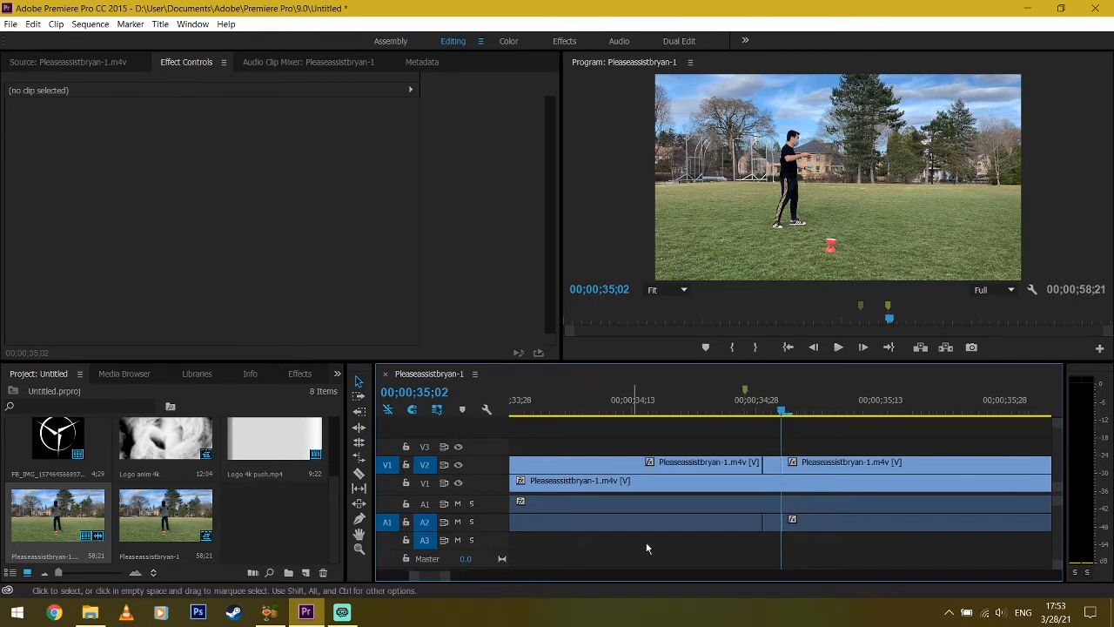
left_click(718, 464)
key("Delete")
left_click(814, 464)
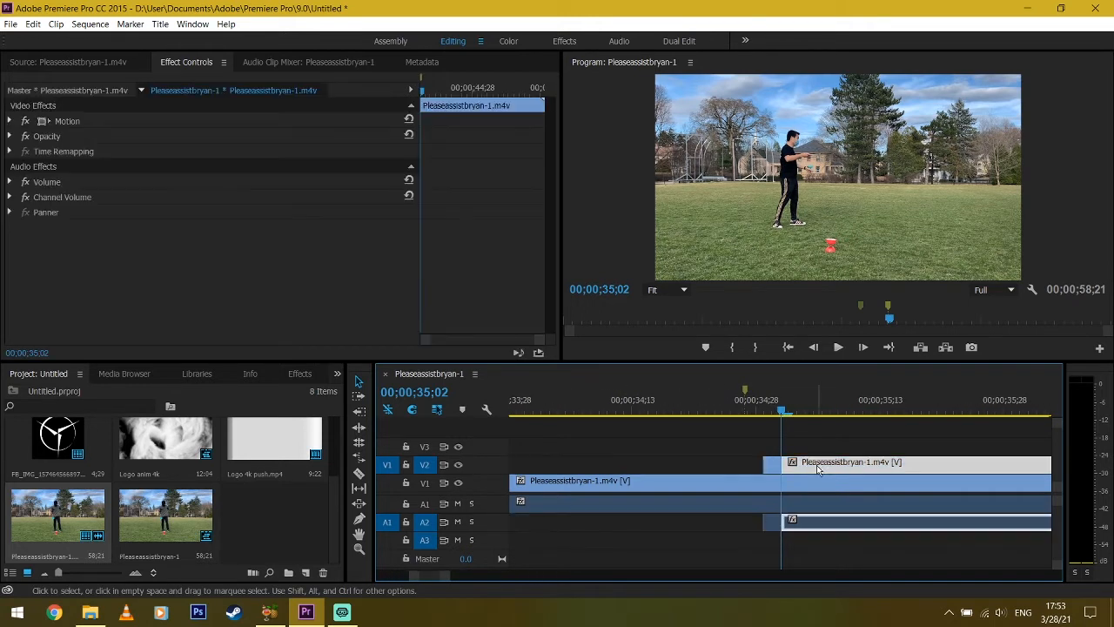
key("Delete")
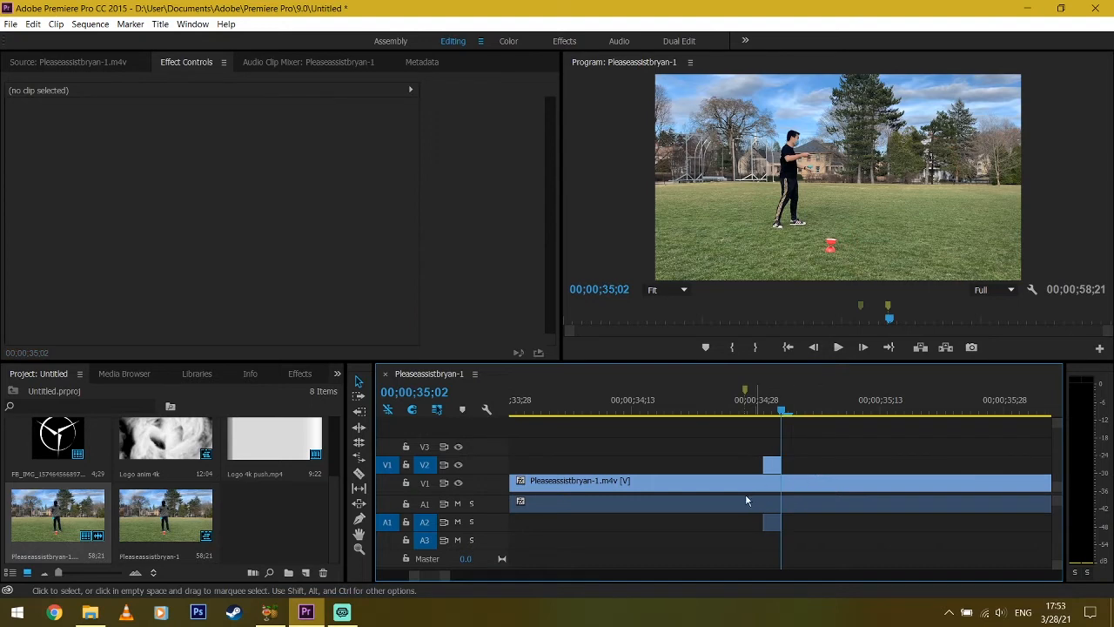
Add a frame hold to the short V2 segment at 00;00;35;00
left_click(770, 404)
mouse_move(770, 406)
left_mouse_down()
mouse_move(760, 411)
mouse_move(781, 419)
mouse_move(773, 410)
left_mouse_up()
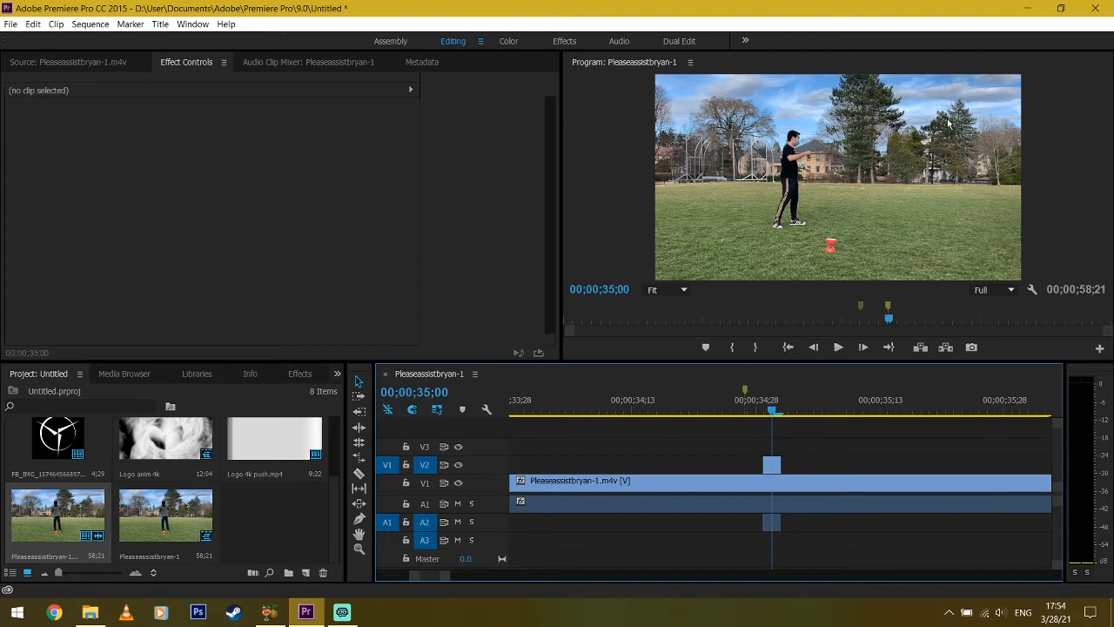
key("Left")
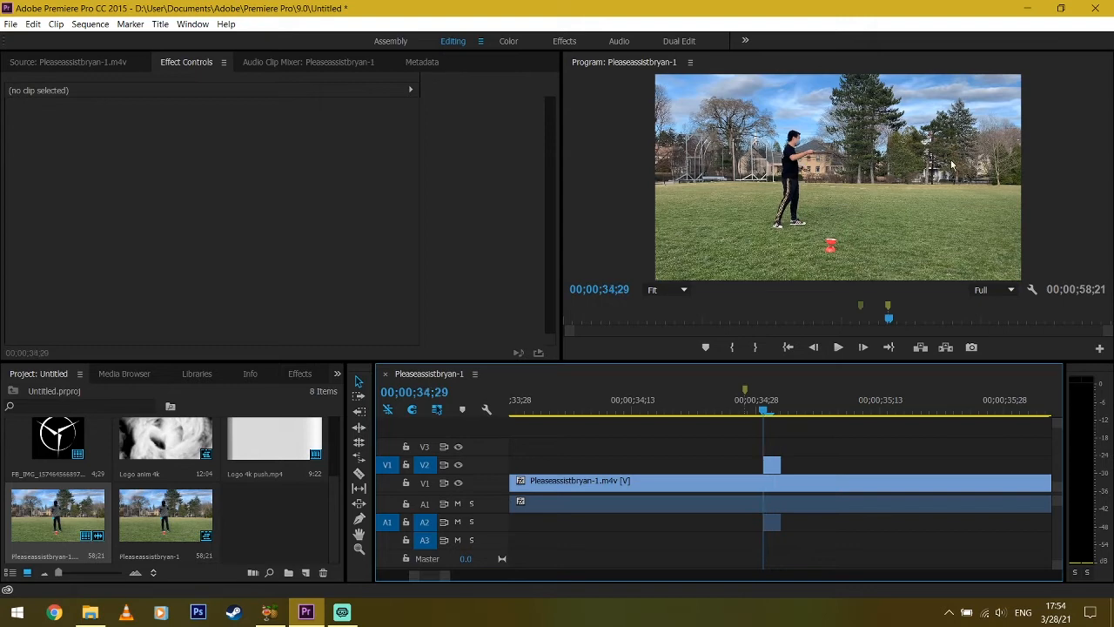
key("Right")
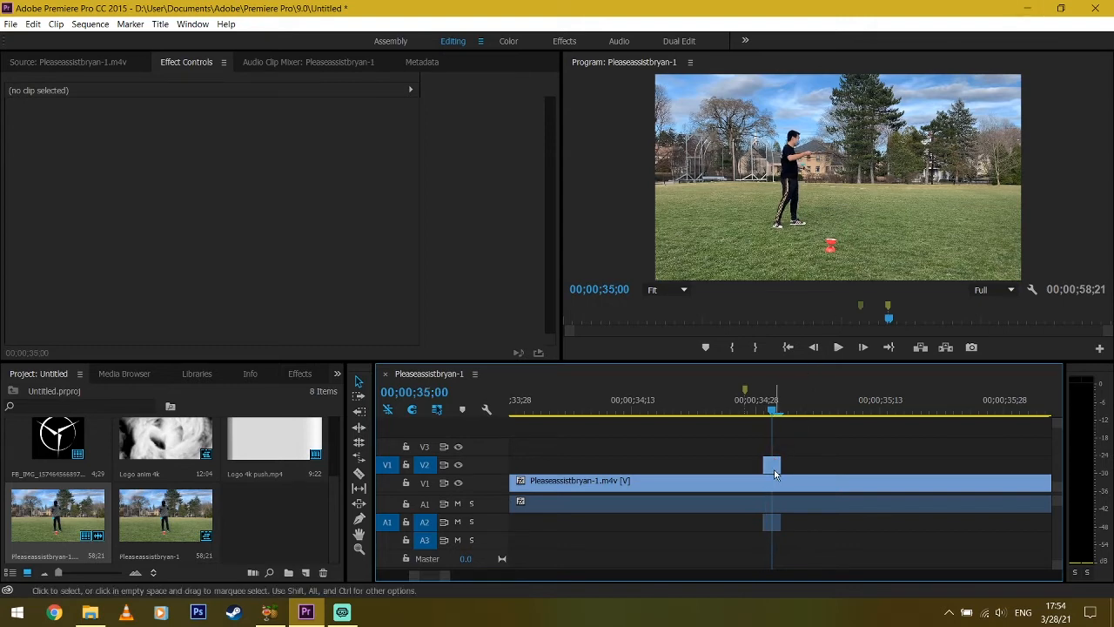
right_click(774, 463)
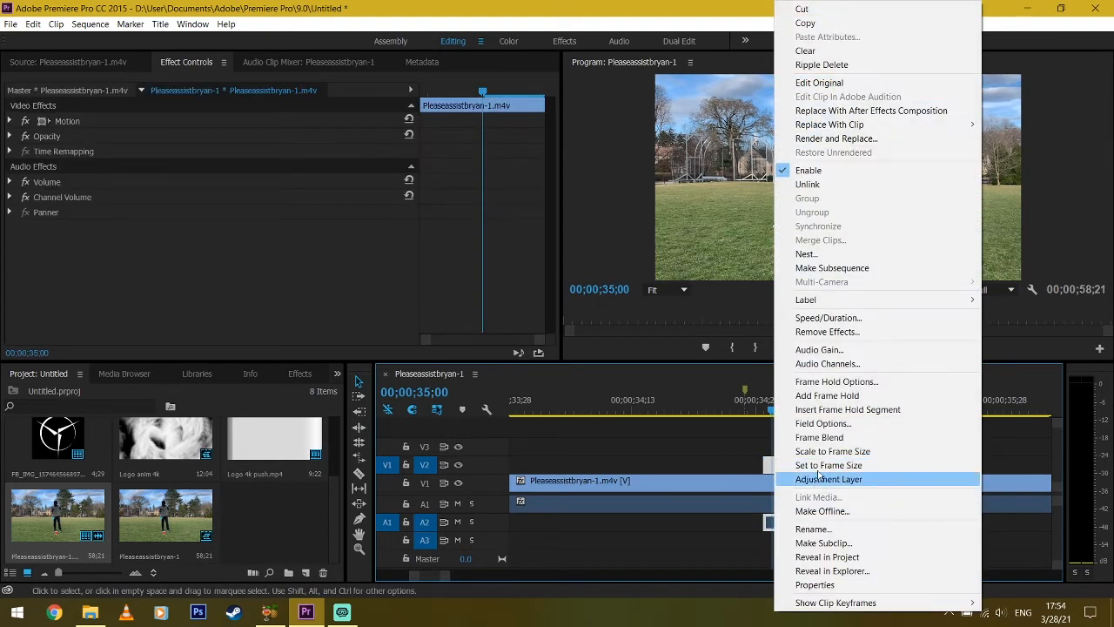
left_click(827, 396)
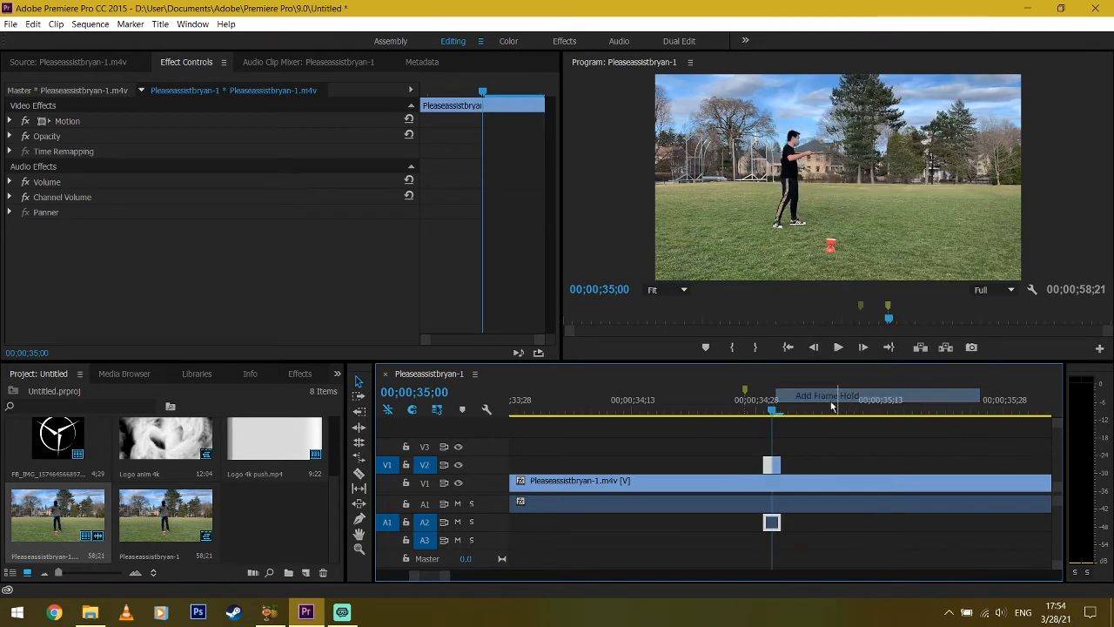
Delete the leftover piece before the held frame with its audio, and extend the held frame's end to about 00;00;35;25
left_click(781, 410)
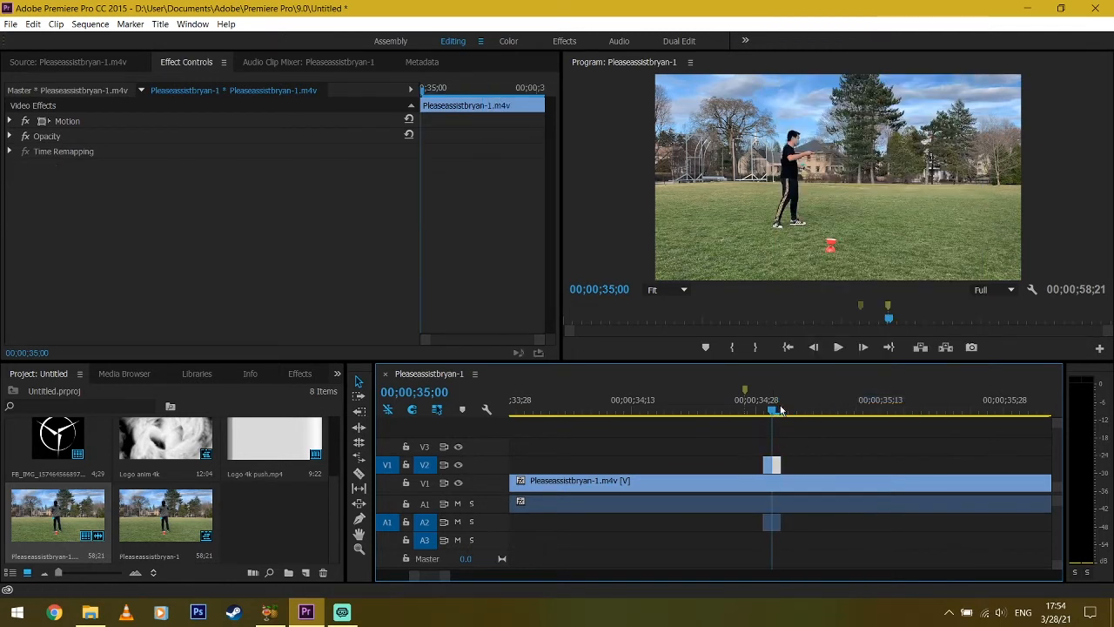
left_click(770, 467)
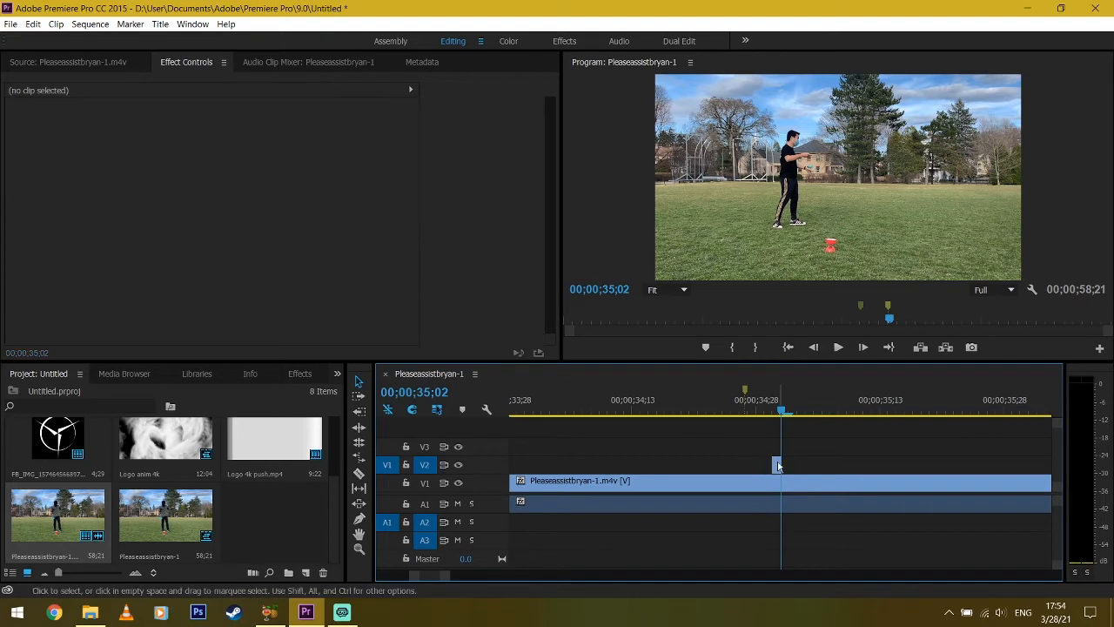
left_click_drag(781, 466, 981, 460)
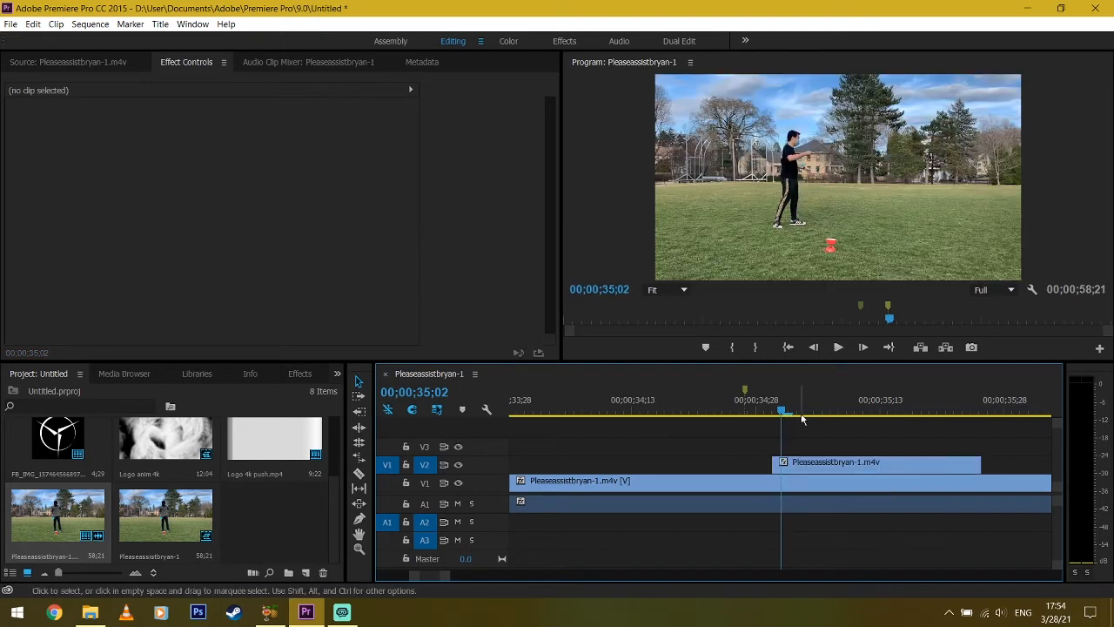
left_click(825, 407)
left_click_drag(825, 408, 879, 398)
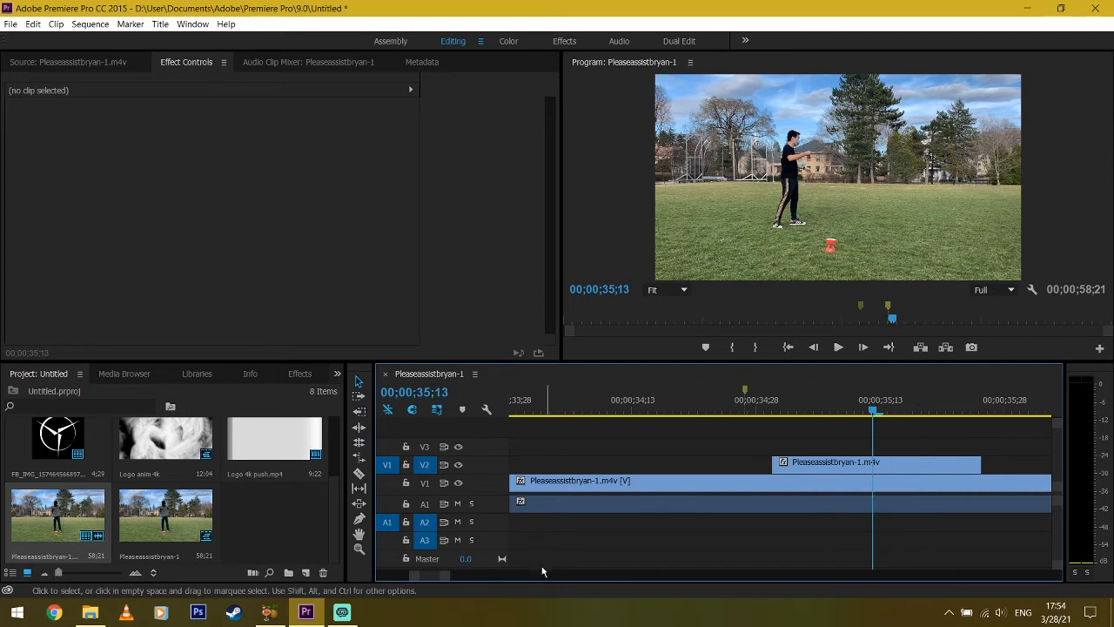
Move and stretch the held-frame clip on V2 to fill the span between the two markers
left_click_drag(446, 576, 475, 574)
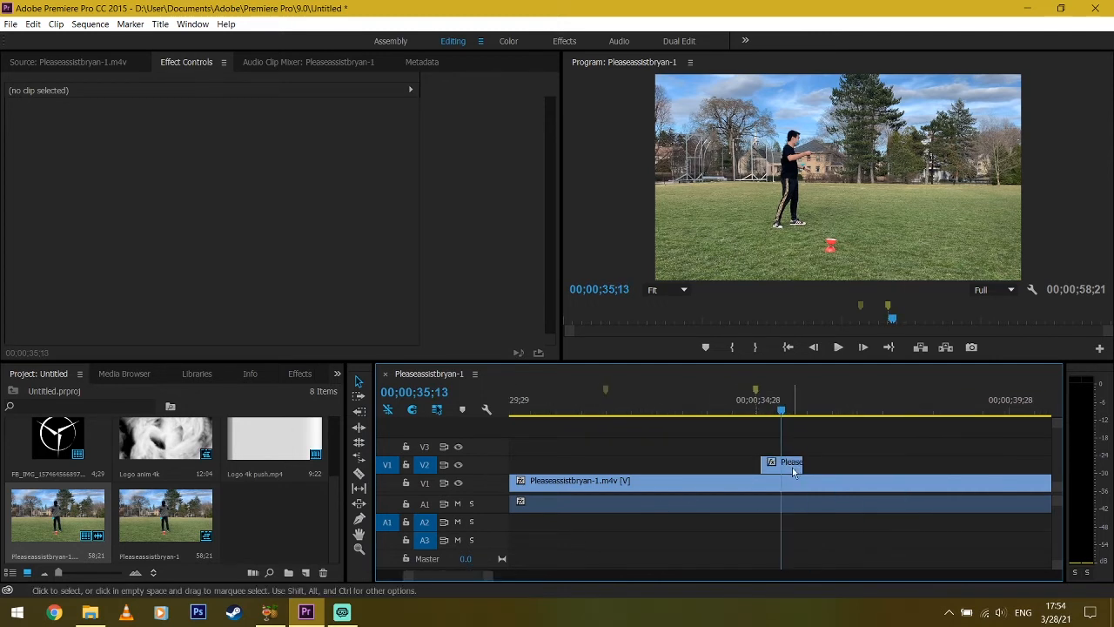
left_click_drag(791, 463, 755, 464)
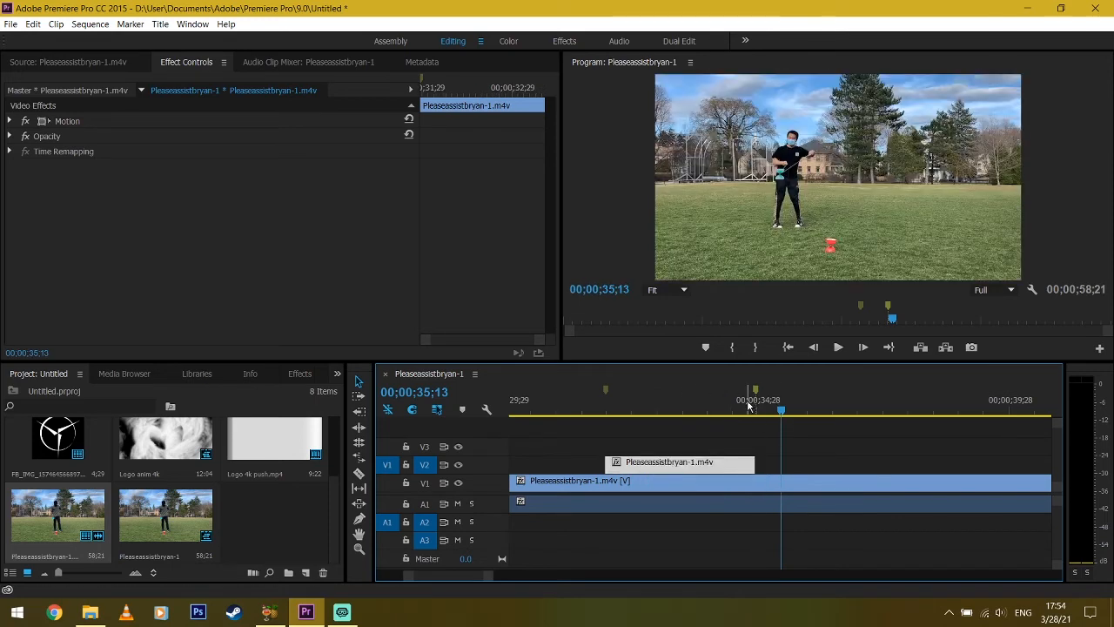
Hide track V2 and park the playhead at 00;00;33;12, where both people are in the original footage
left_click_drag(752, 406, 676, 406)
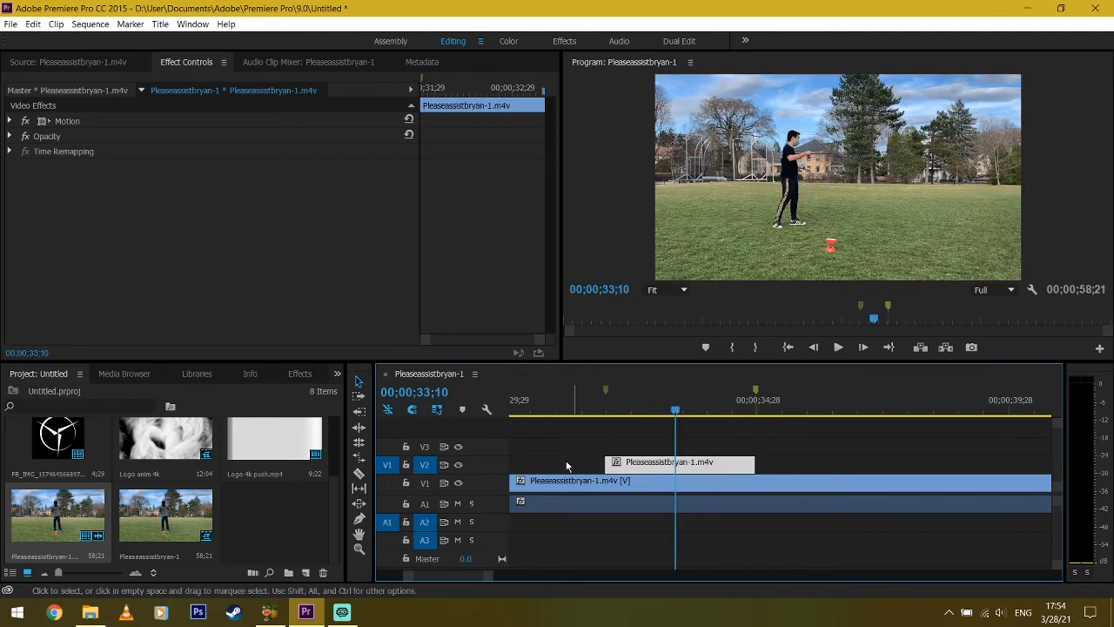
left_click(458, 465)
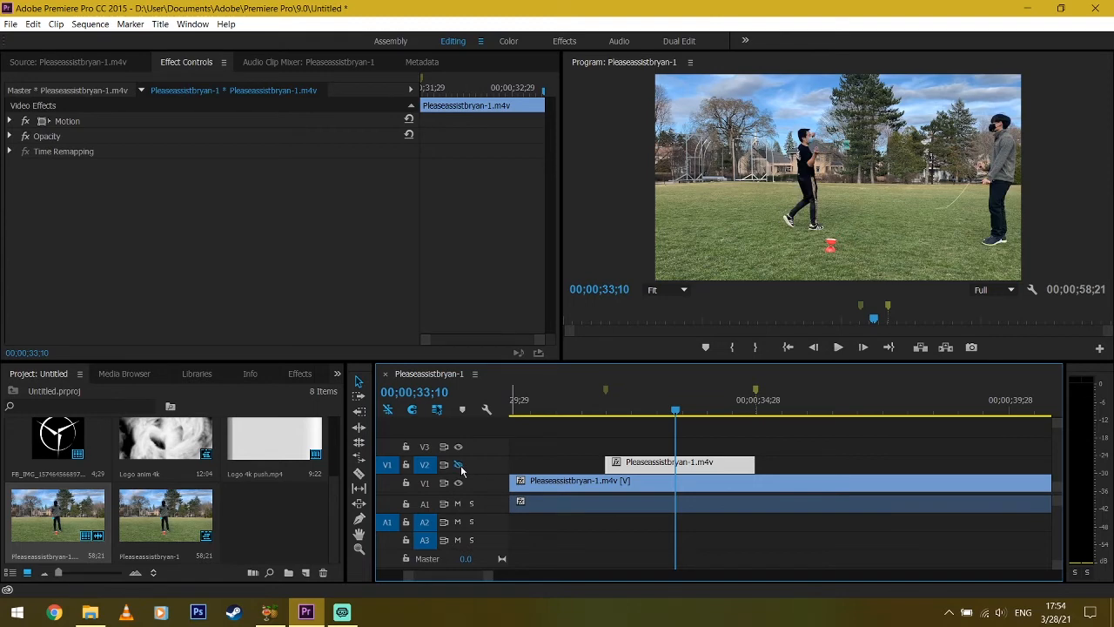
mouse_move(676, 407)
left_mouse_down()
mouse_move(647, 407)
mouse_move(680, 416)
left_mouse_up()
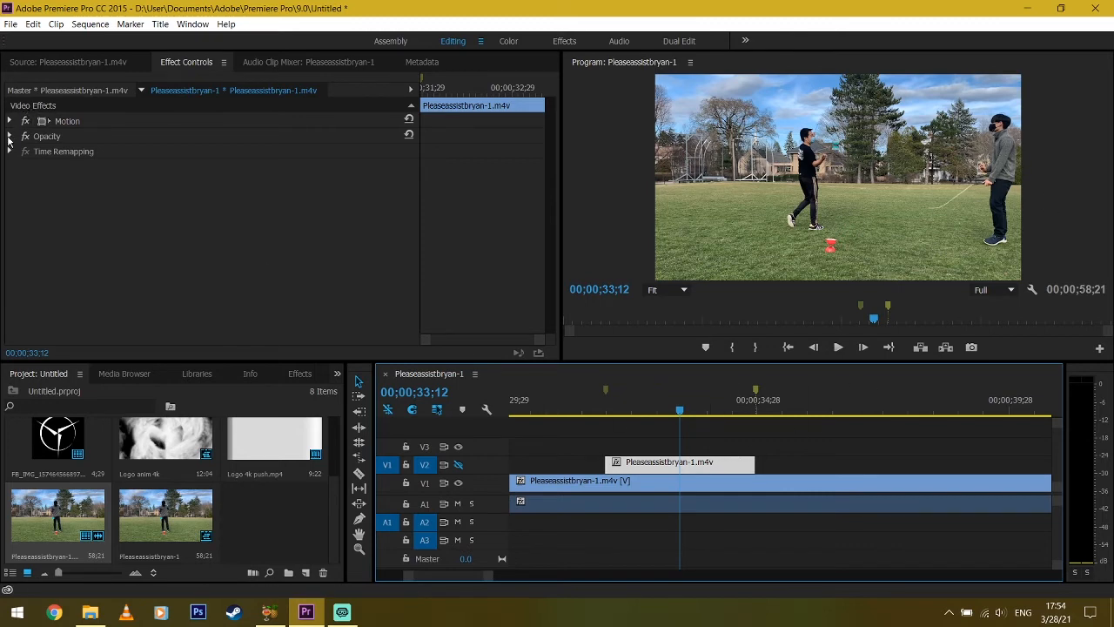
Add a rectangular opacity mask to the held-frame clip on V2
double_click(647, 464)
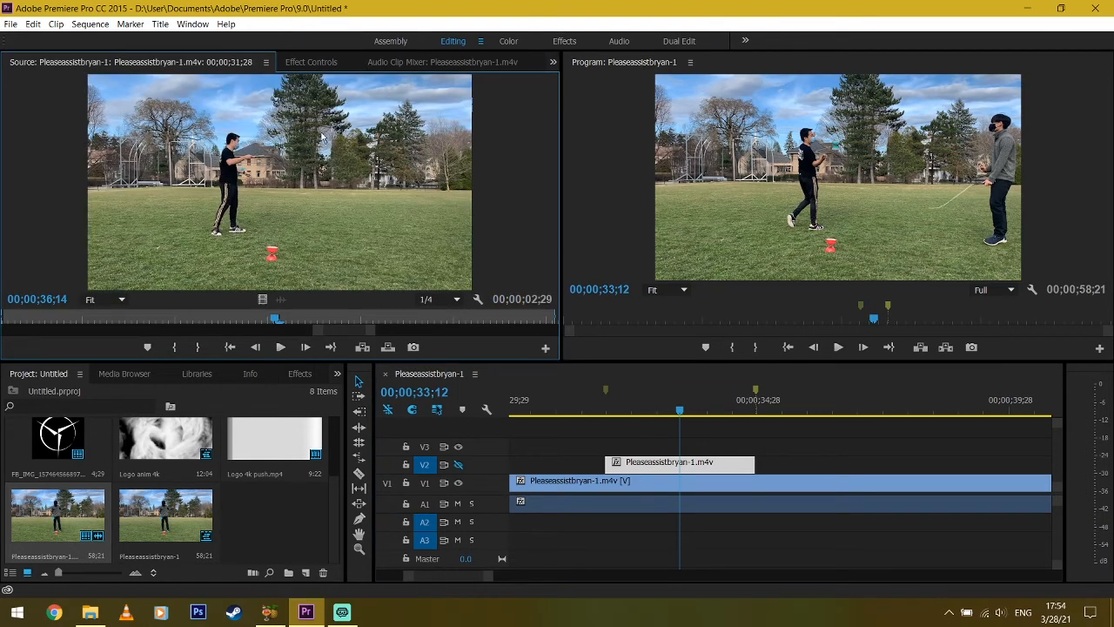
left_click(312, 62)
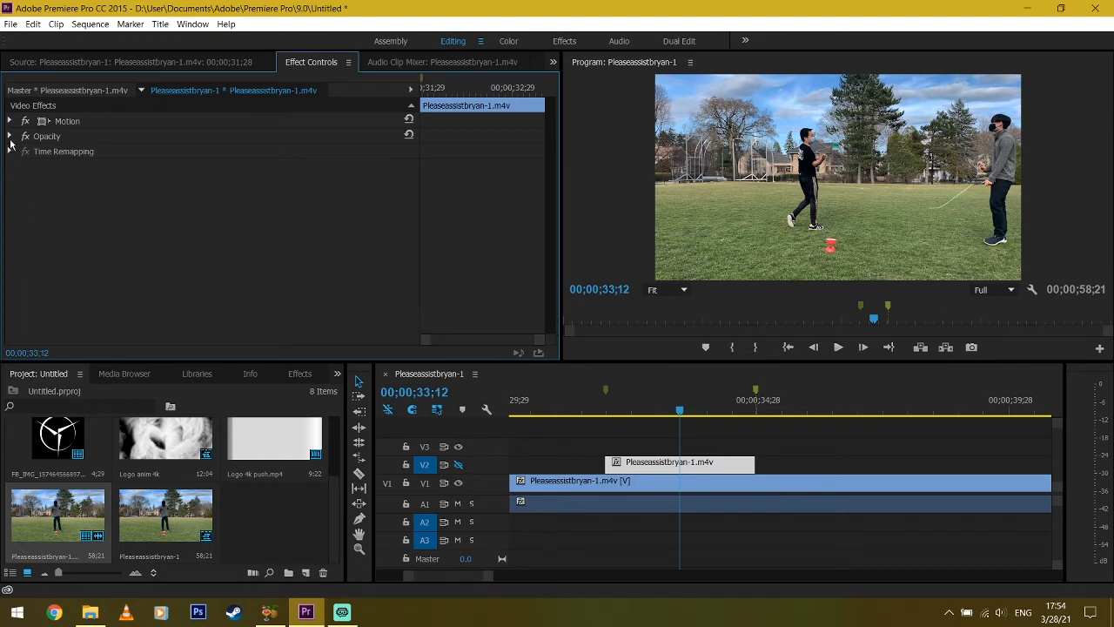
left_click(10, 136)
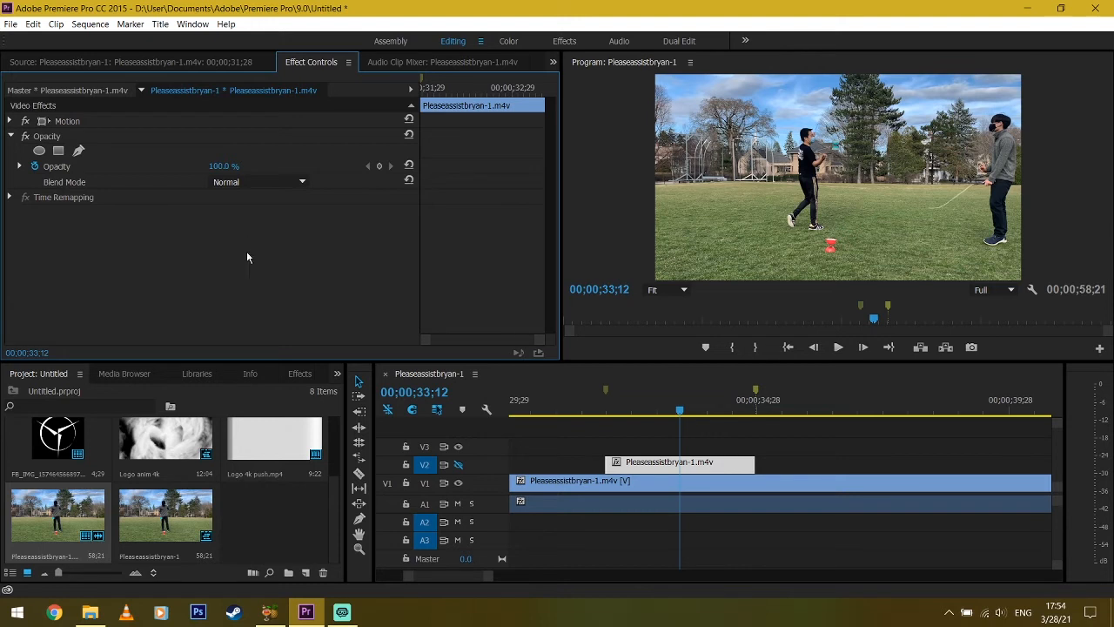
left_click(58, 151)
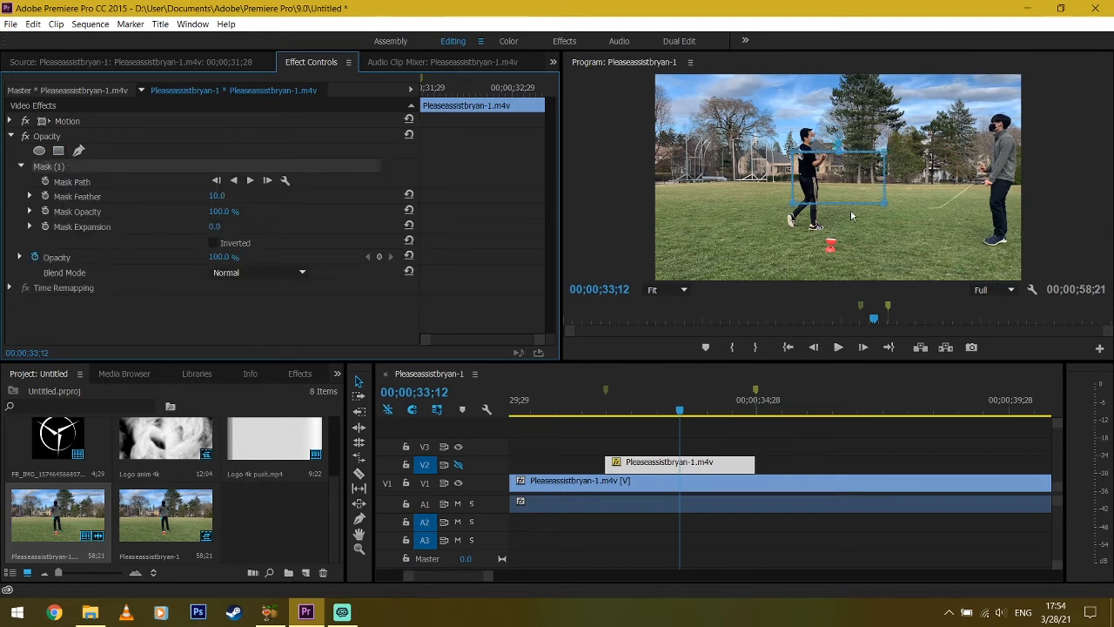
Move and stretch the rectangular mask so it encloses the person in grey and the string beside them
left_click_drag(837, 185, 975, 144)
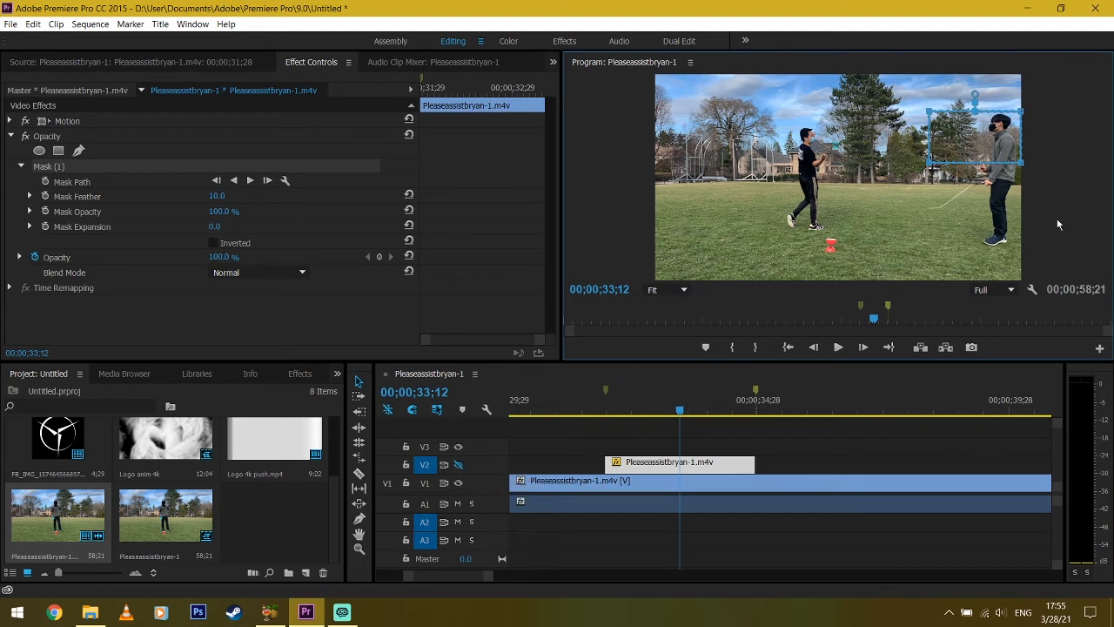
left_click_drag(1066, 208, 917, 145)
left_click_drag(930, 167, 900, 228)
left_click_drag(987, 206, 933, 255)
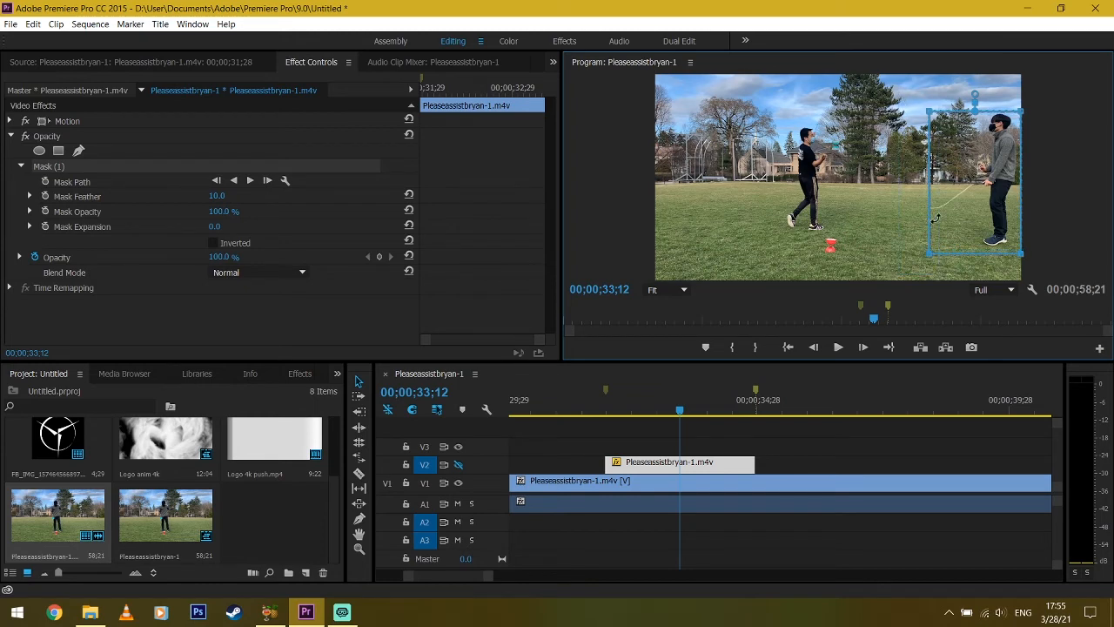
mouse_move(931, 258)
left_mouse_down()
mouse_move(903, 254)
mouse_move(921, 258)
left_mouse_up()
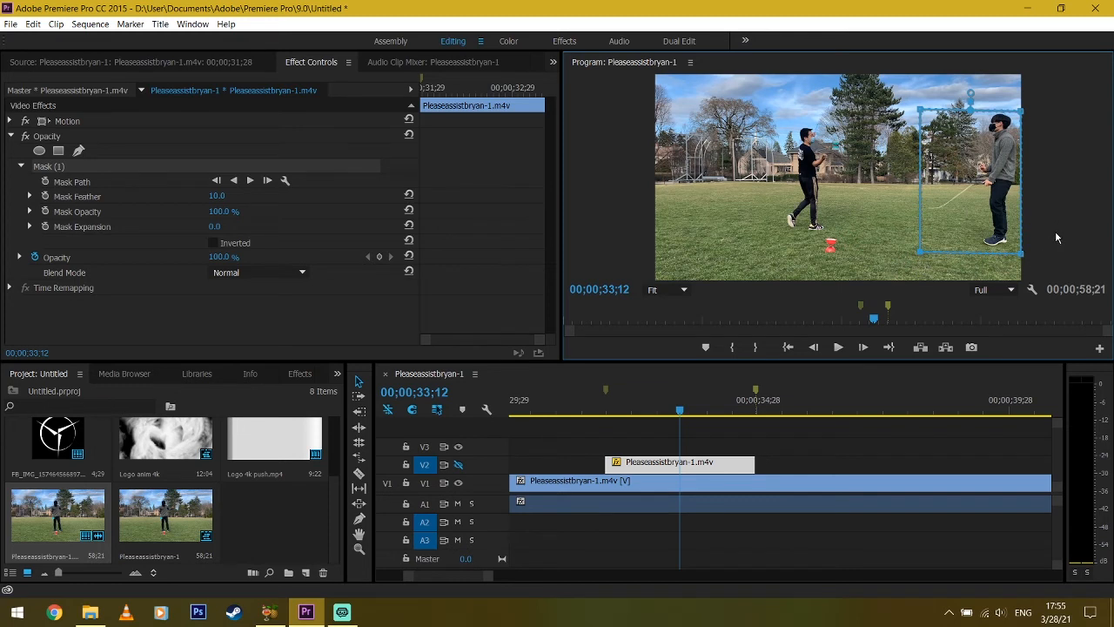
Show track V2 again, deselect the mask and scrub to 00;00;32;20 to check the masked area
left_click(458, 468)
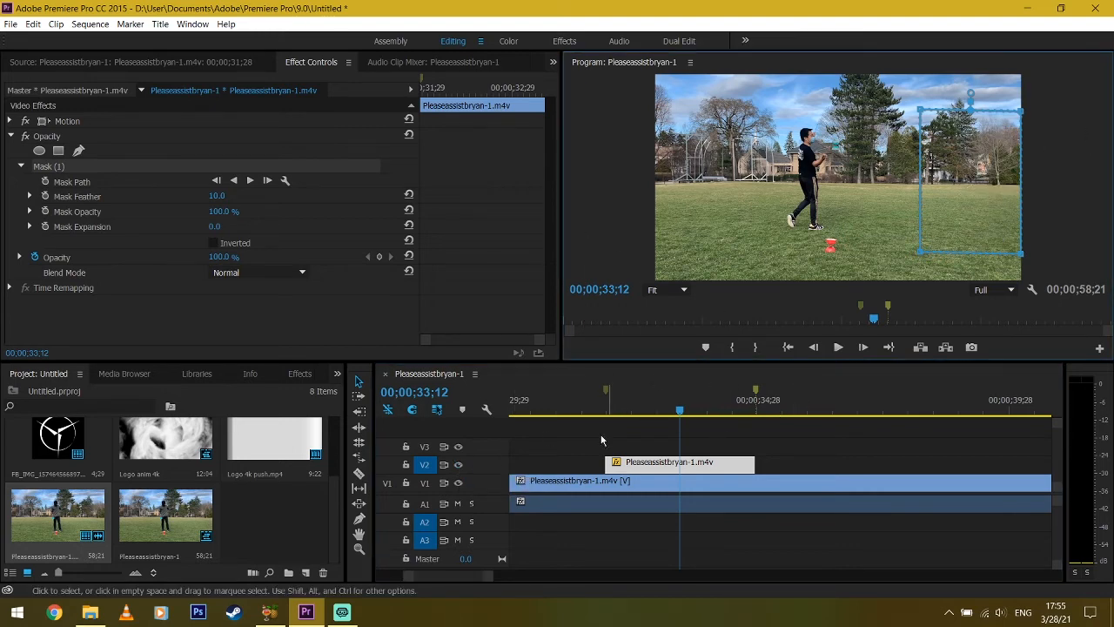
left_click(35, 137)
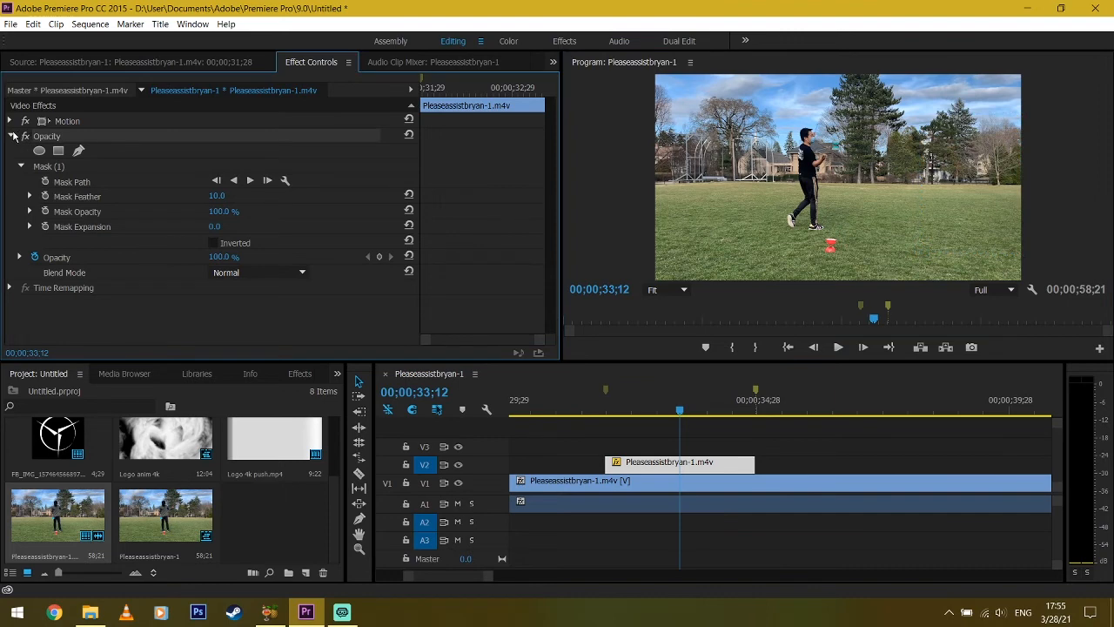
left_click(11, 136)
left_click_drag(609, 410, 642, 411)
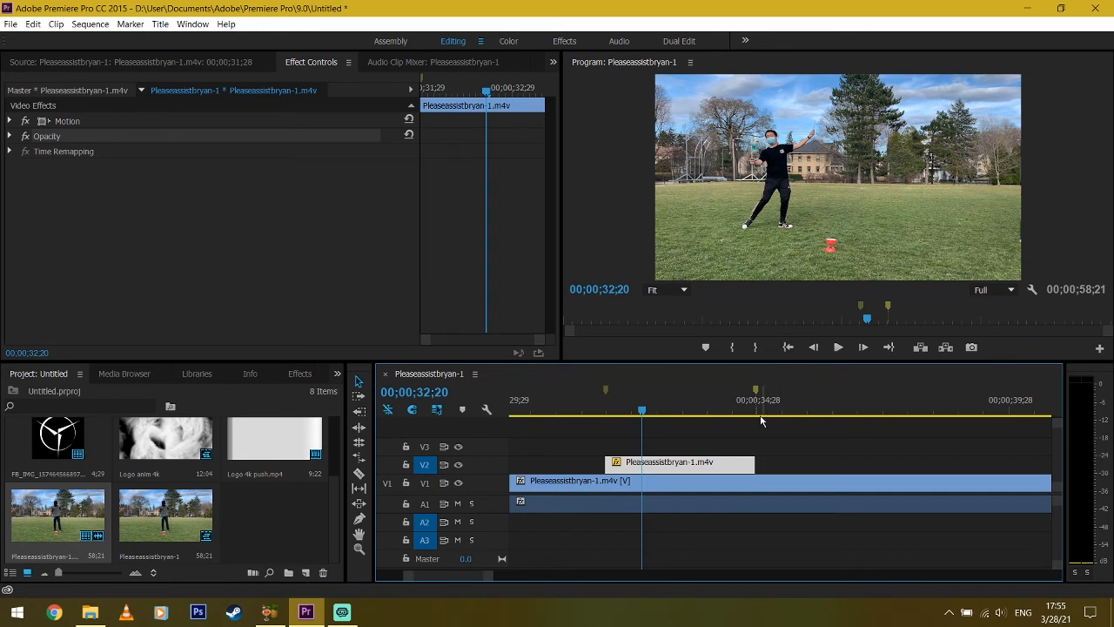
Extend the right side of the opacity mask slightly beyond the picture's right edge, and deselect the mask
left_click(8, 137)
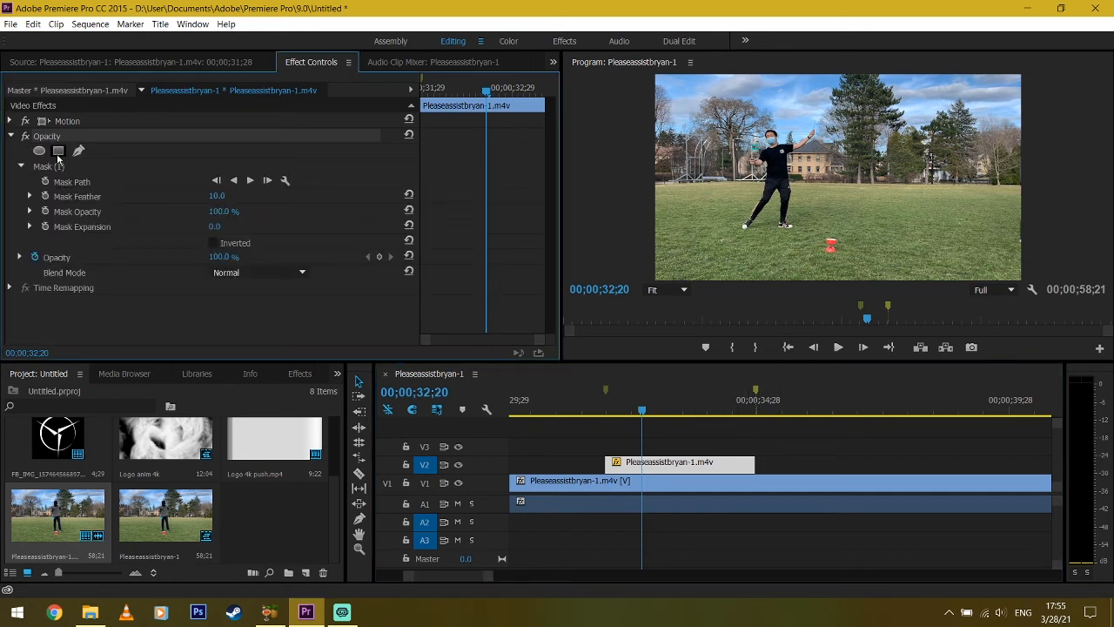
left_click(137, 167)
left_click_drag(1071, 267, 1030, 112)
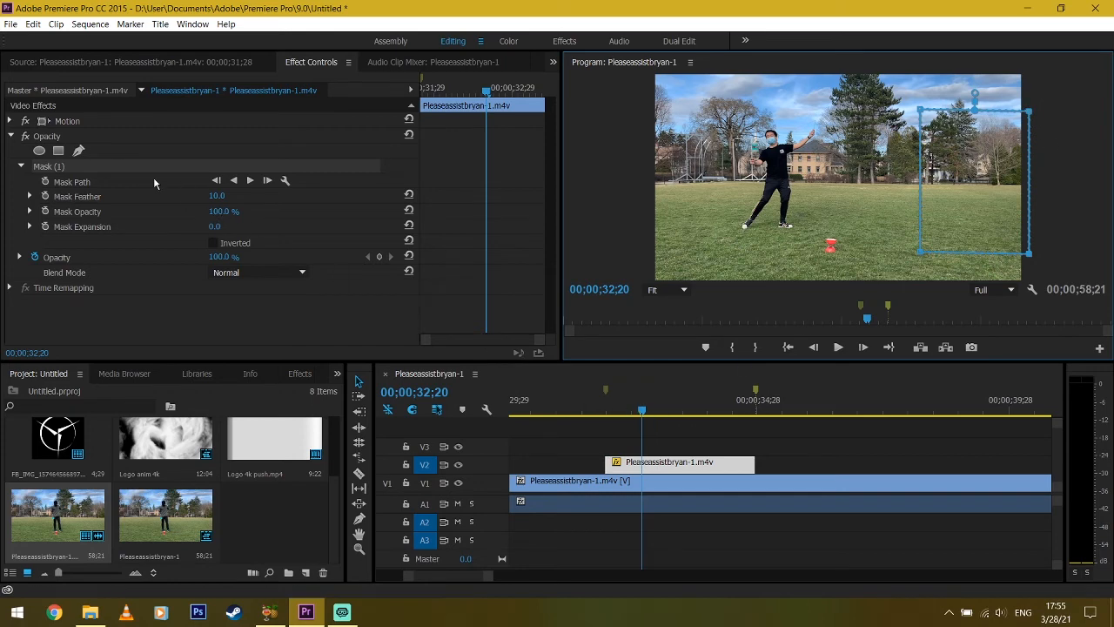
left_click(117, 138)
Play and scrub from just before the first marker to 00;00;34;01 to review the masked composite
left_click(596, 406)
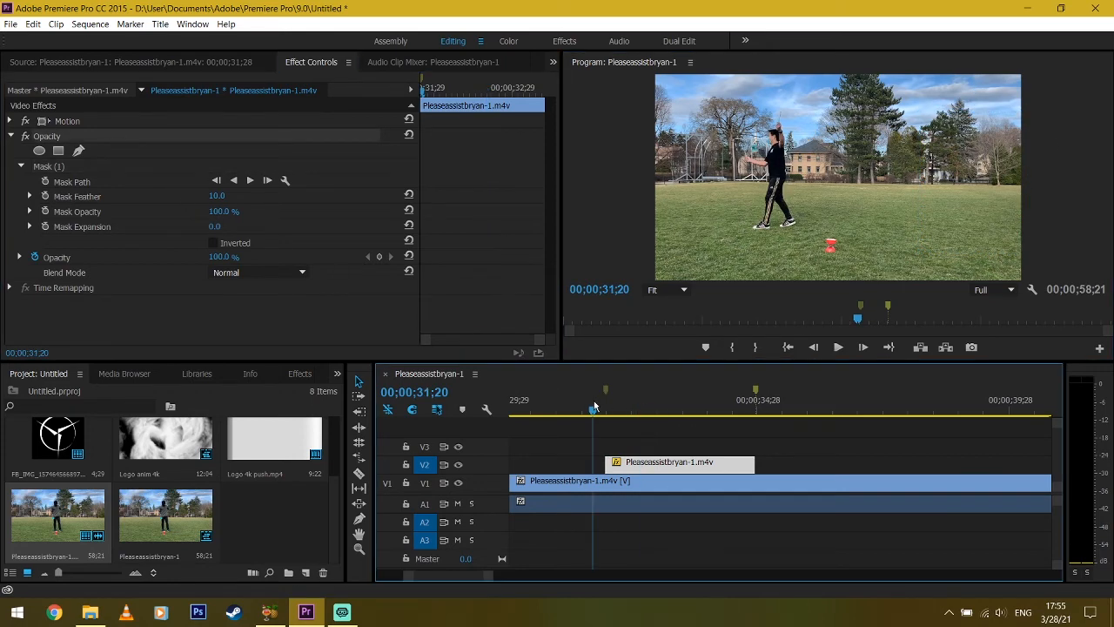
key("space")
key("space")
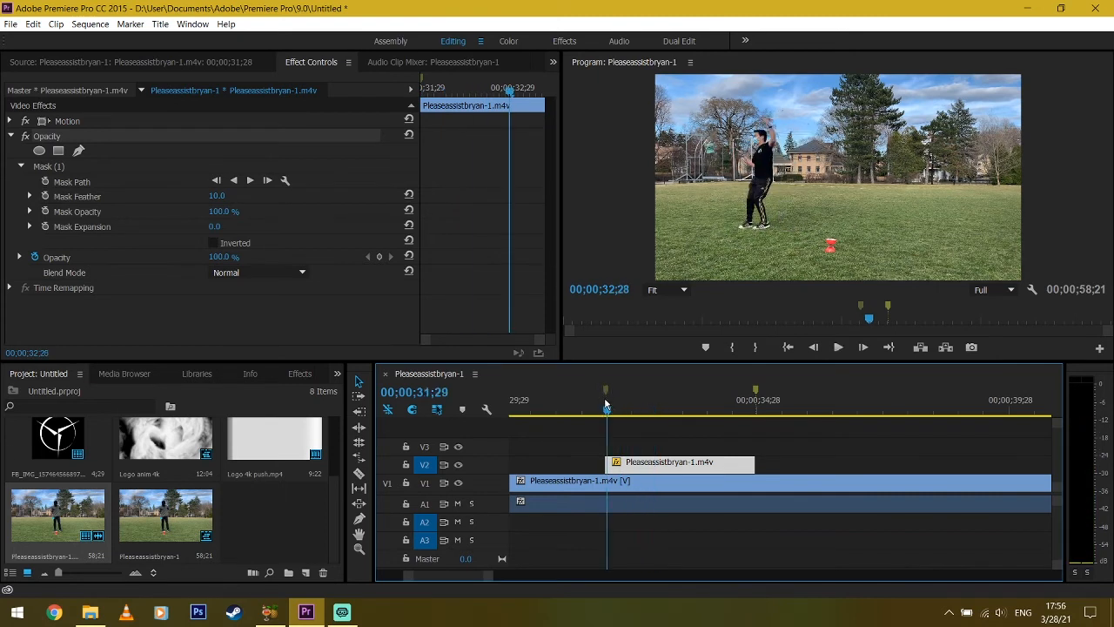
mouse_move(598, 406)
left_mouse_down()
mouse_move(671, 406)
mouse_move(572, 406)
mouse_move(686, 400)
mouse_move(571, 401)
mouse_move(586, 399)
left_mouse_up()
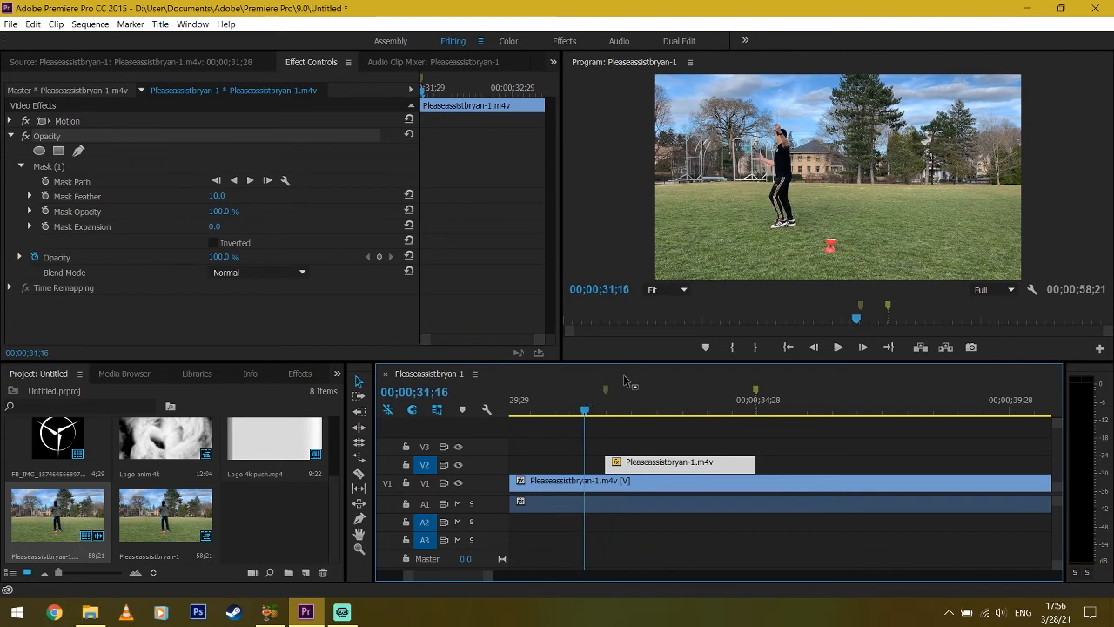
left_click(587, 411)
left_click_drag(587, 411, 630, 410)
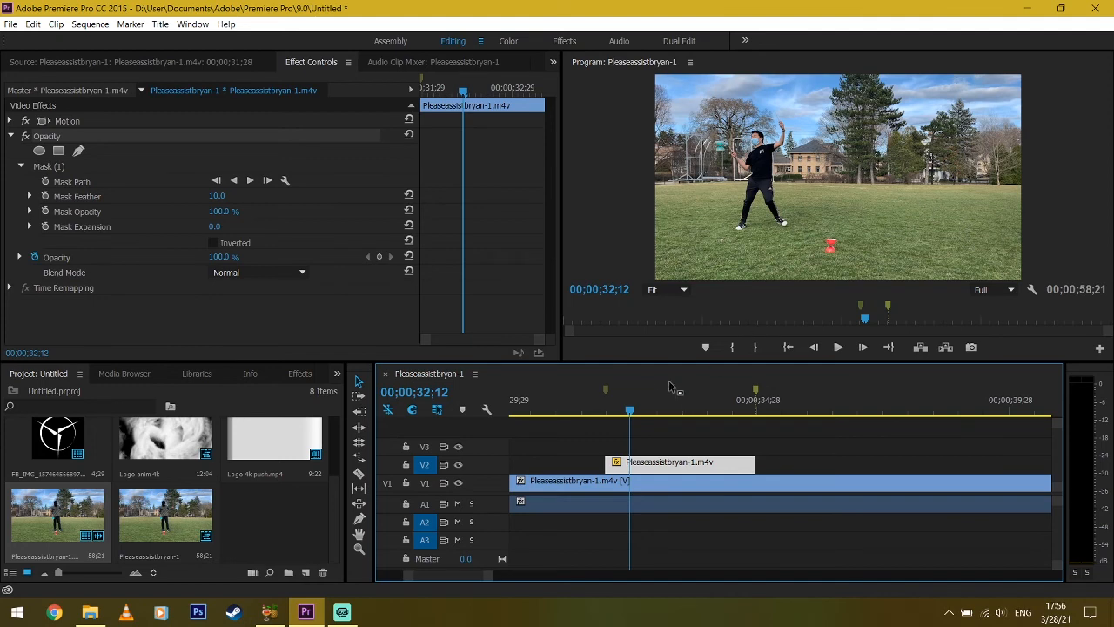
left_click_drag(630, 411, 711, 427)
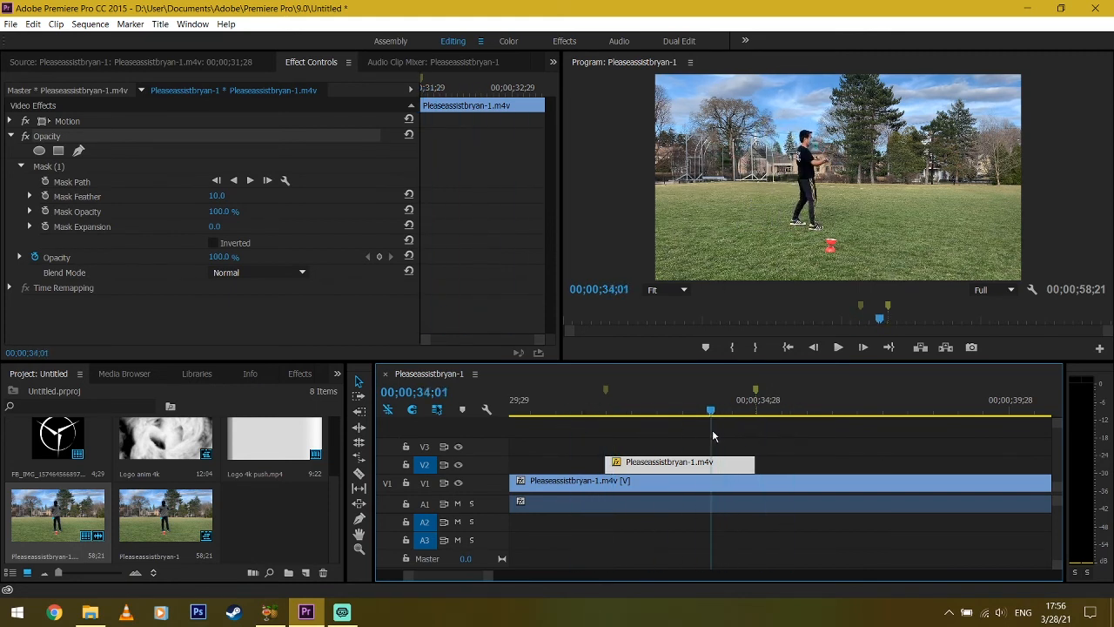
Toggle track V2's visibility repeatedly at 00;00;34;01 to compare the masked composite with the original footage
left_click(459, 465)
left_click(459, 466)
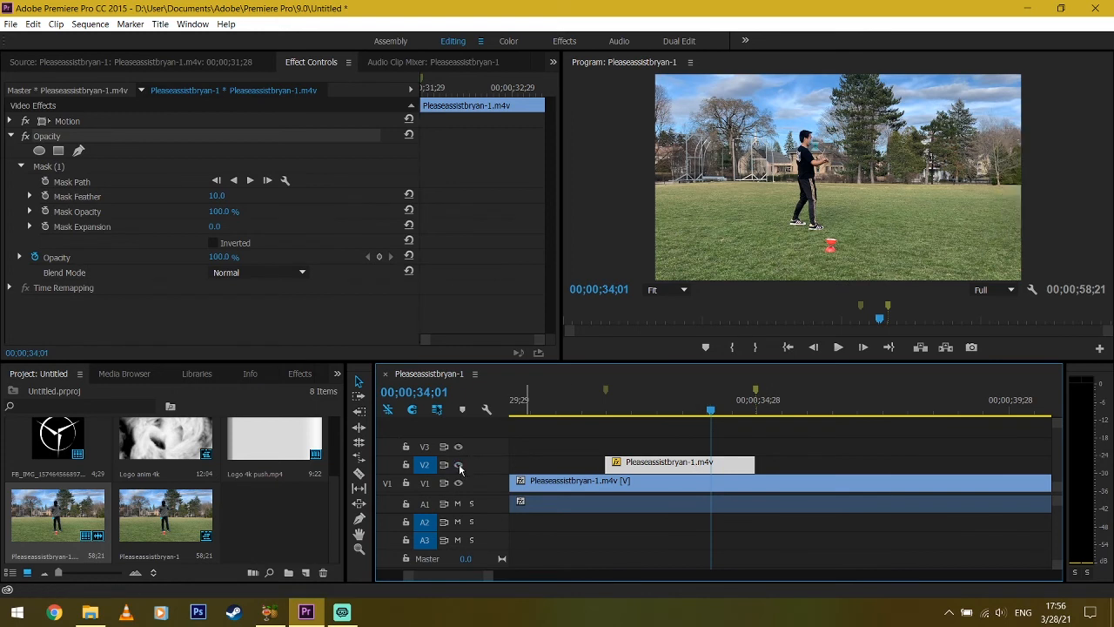
left_click(459, 466)
left_click(459, 465)
left_click(459, 466)
left_click(459, 465)
left_click(459, 465)
left_click(459, 466)
left_click(459, 466)
Scrub across the span between the two markers and return the playhead to 00;00;32;12 to inspect the composite
left_click(599, 409)
left_click_drag(599, 409, 764, 409)
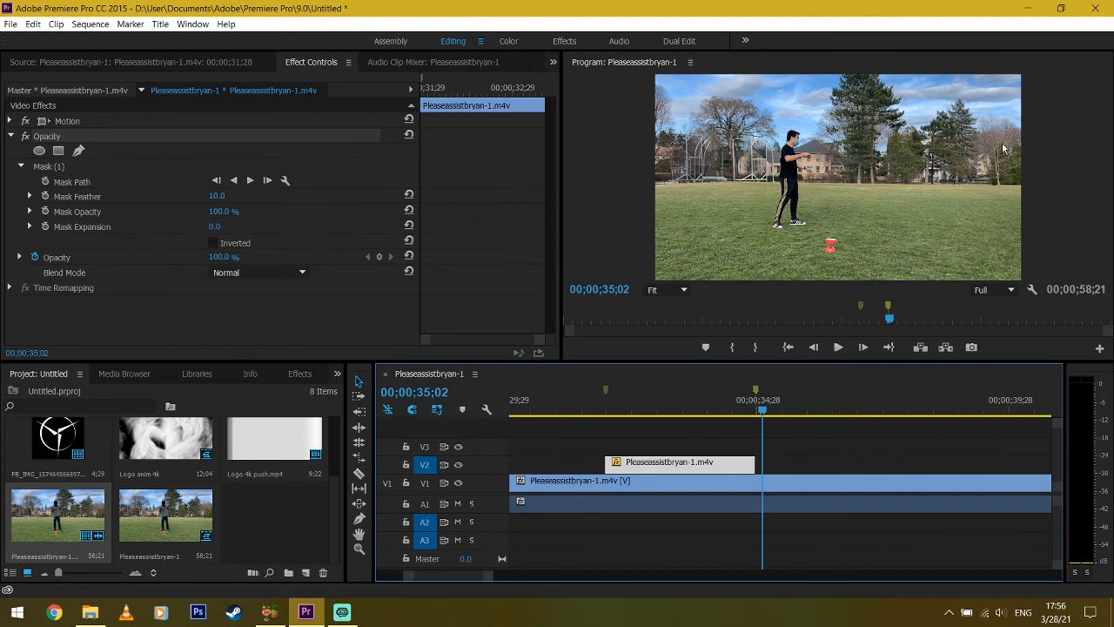
left_click_drag(764, 409, 629, 417)
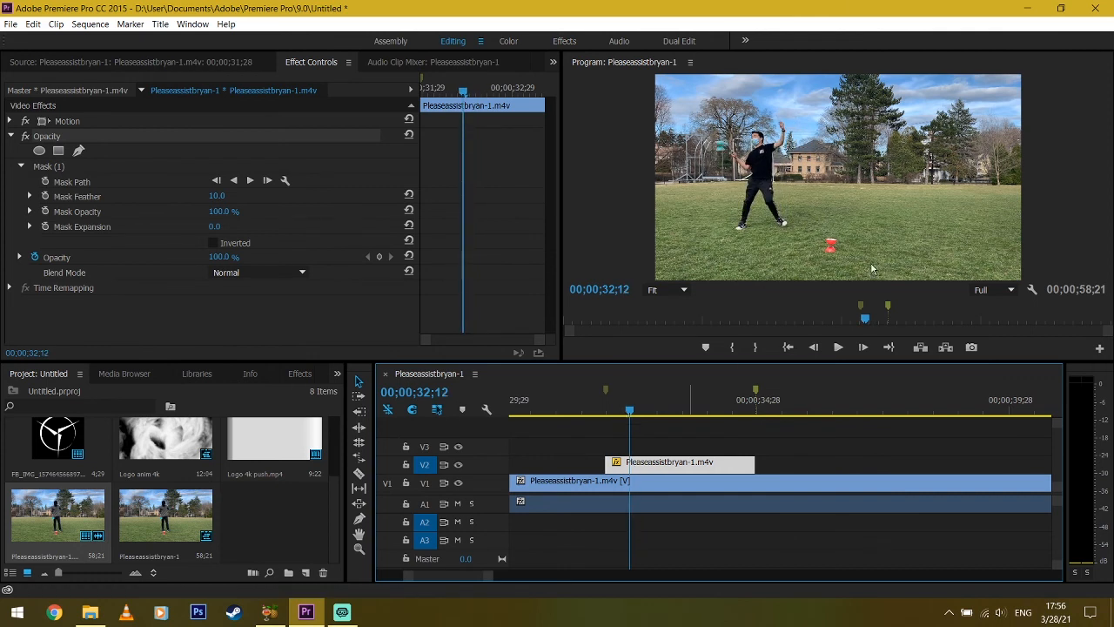